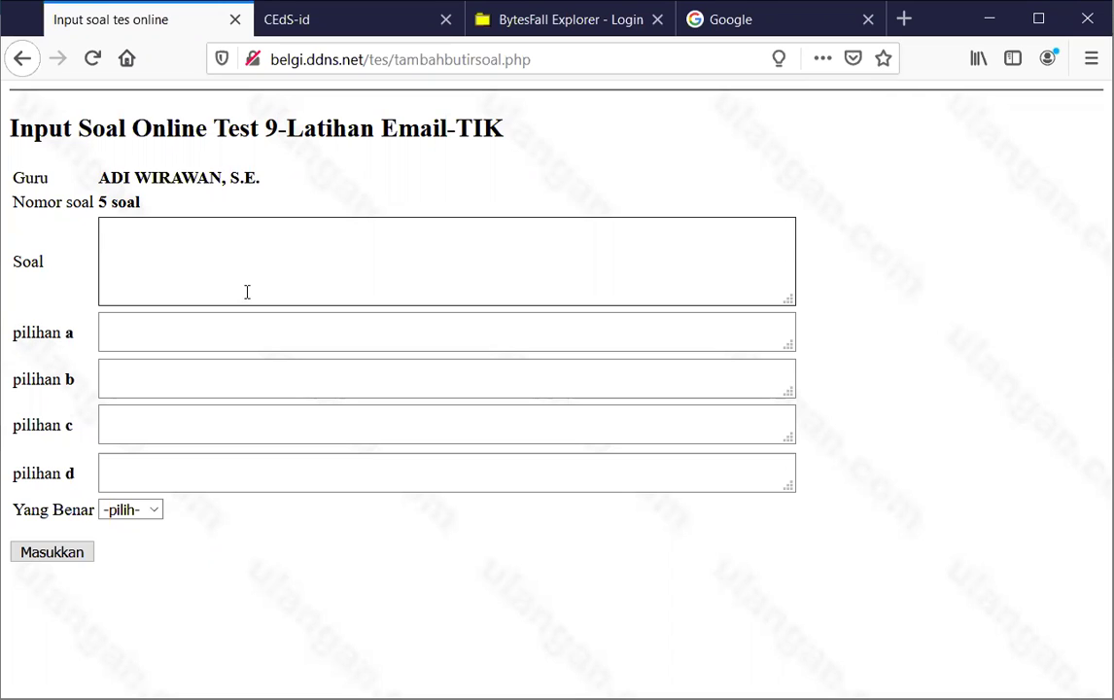
Start the Soal question text with <img src=" and switch over to Google
type("<img src=")
type("\"")
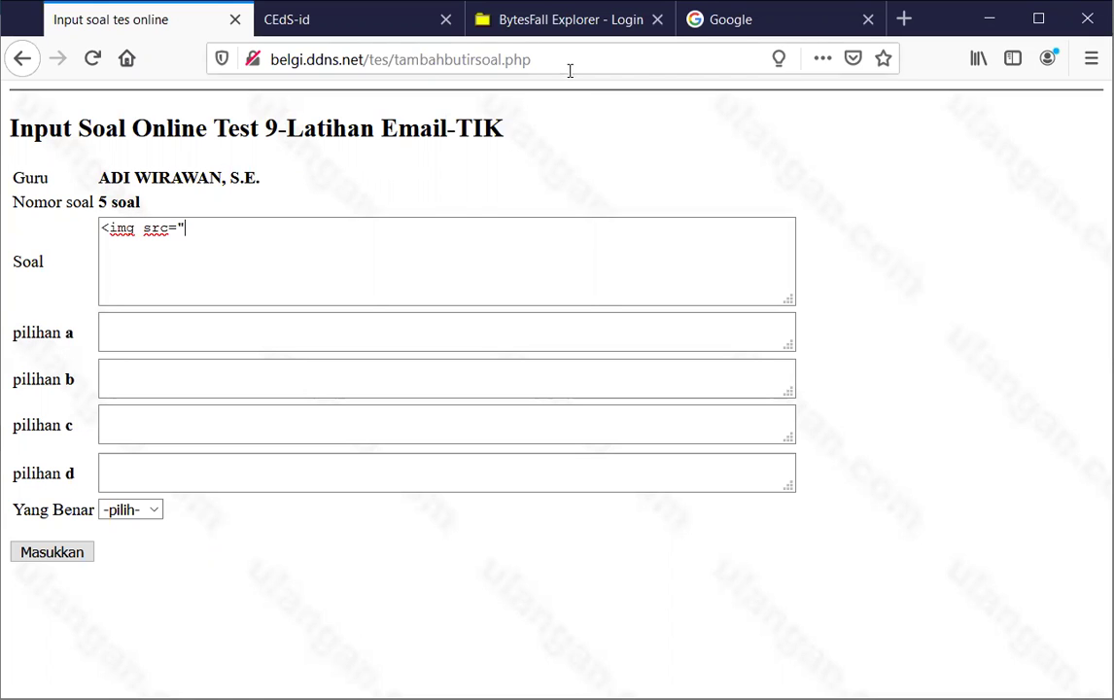
left_click(753, 27)
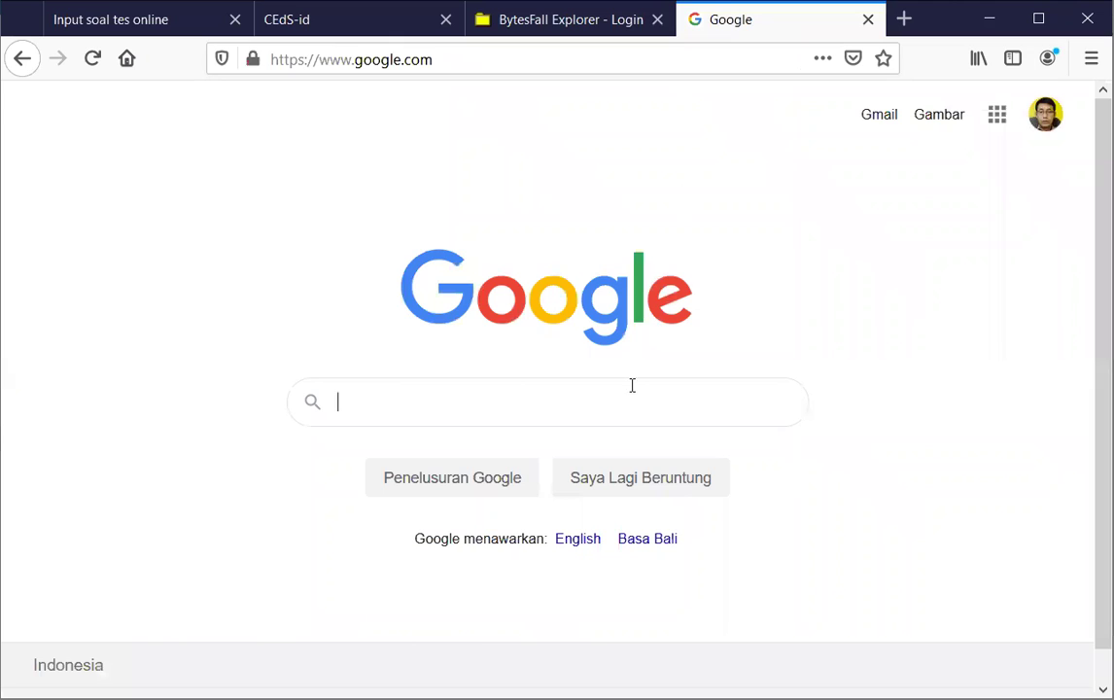
Search Google for 'raymond tomlinson'
left_click(550, 400)
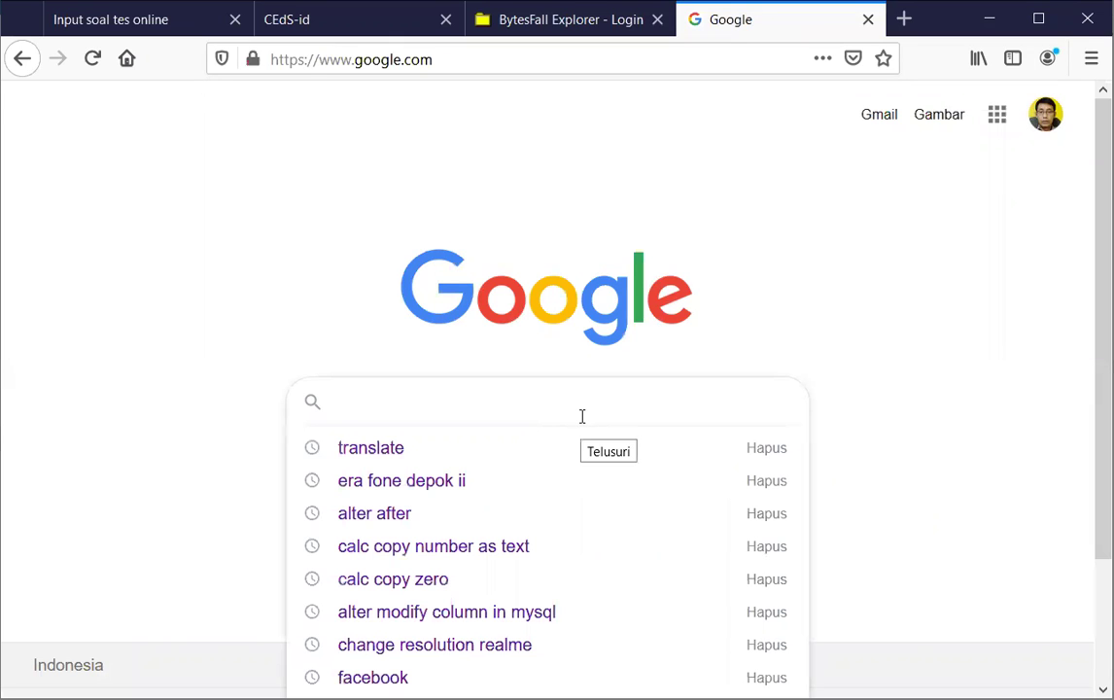
type("raymo")
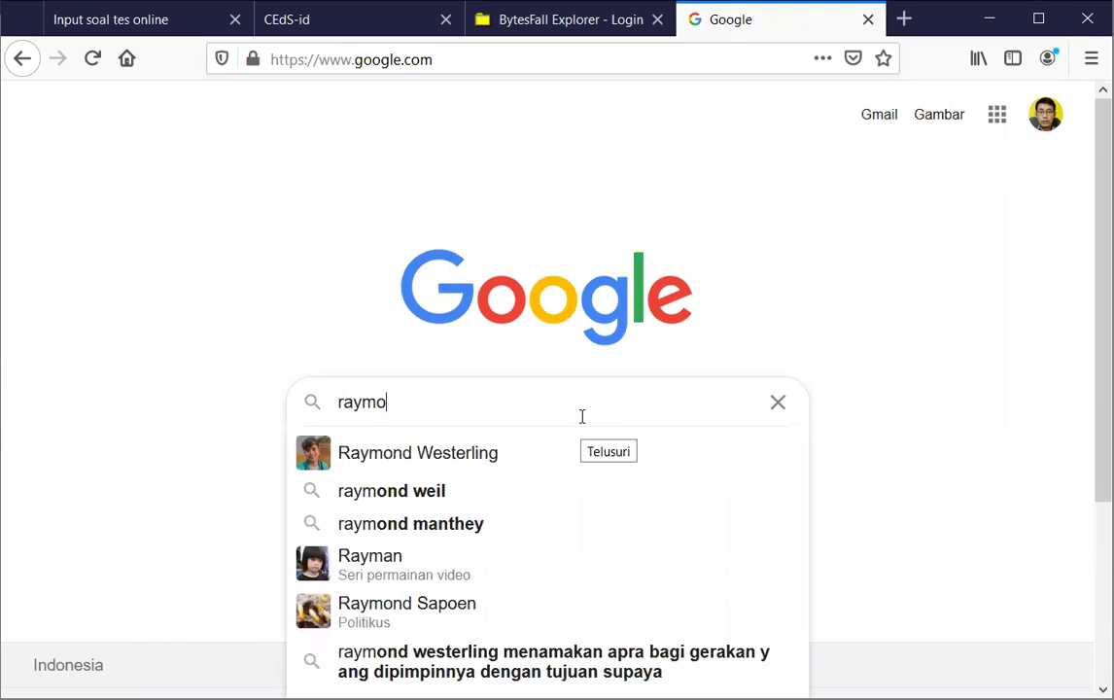
type("nd to")
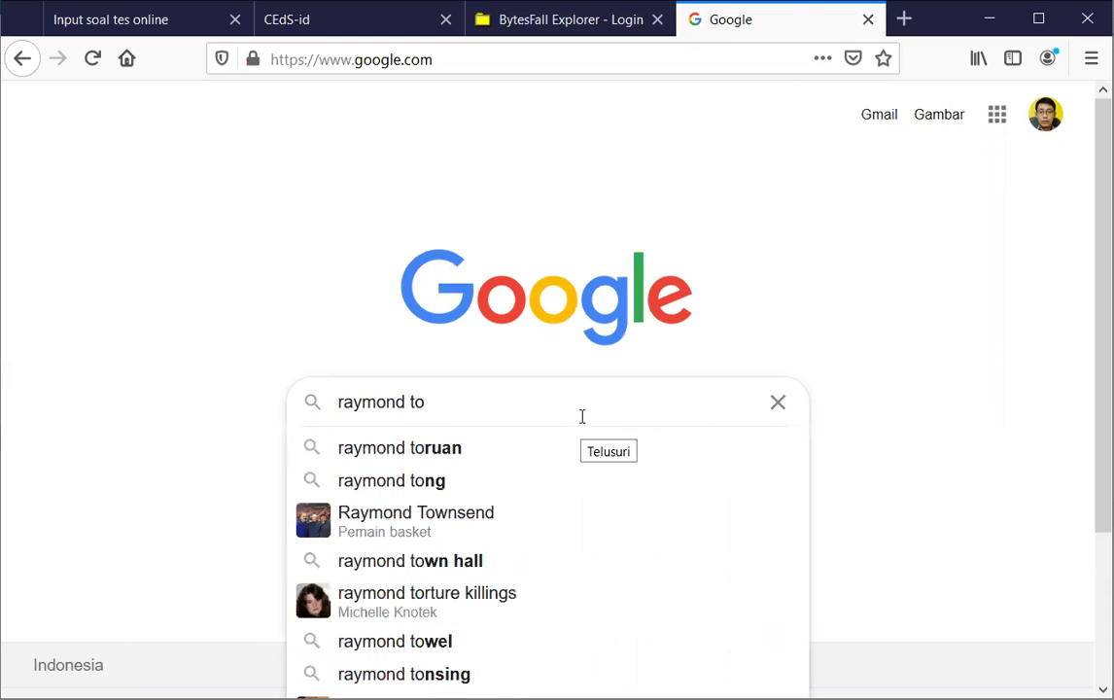
type("m")
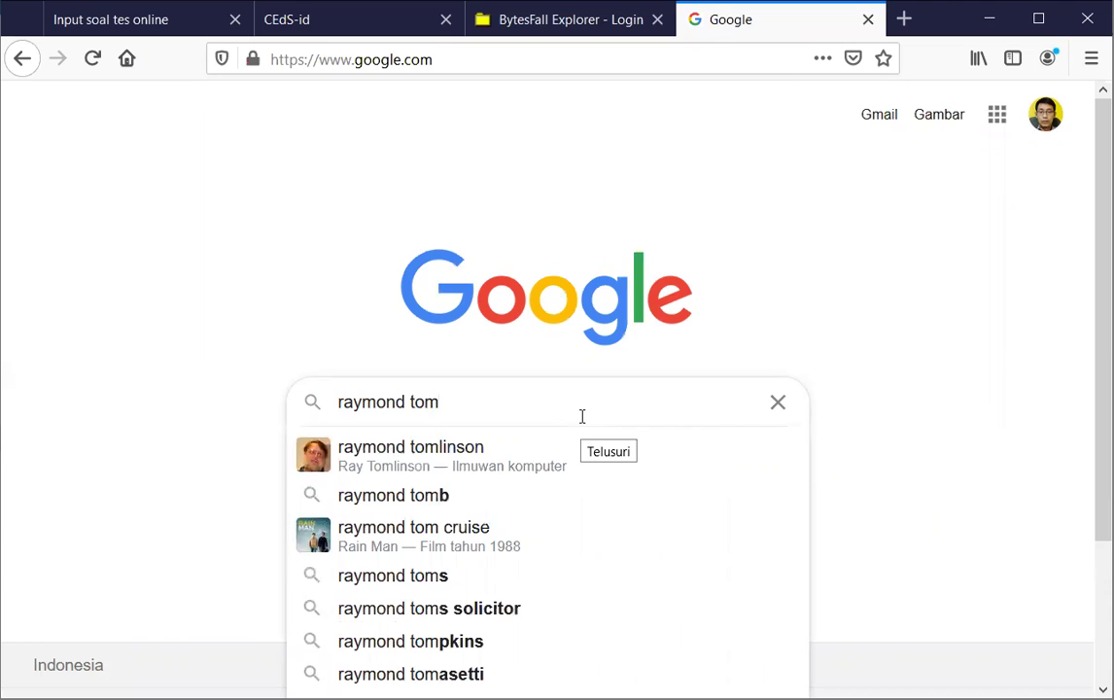
left_click(500, 449)
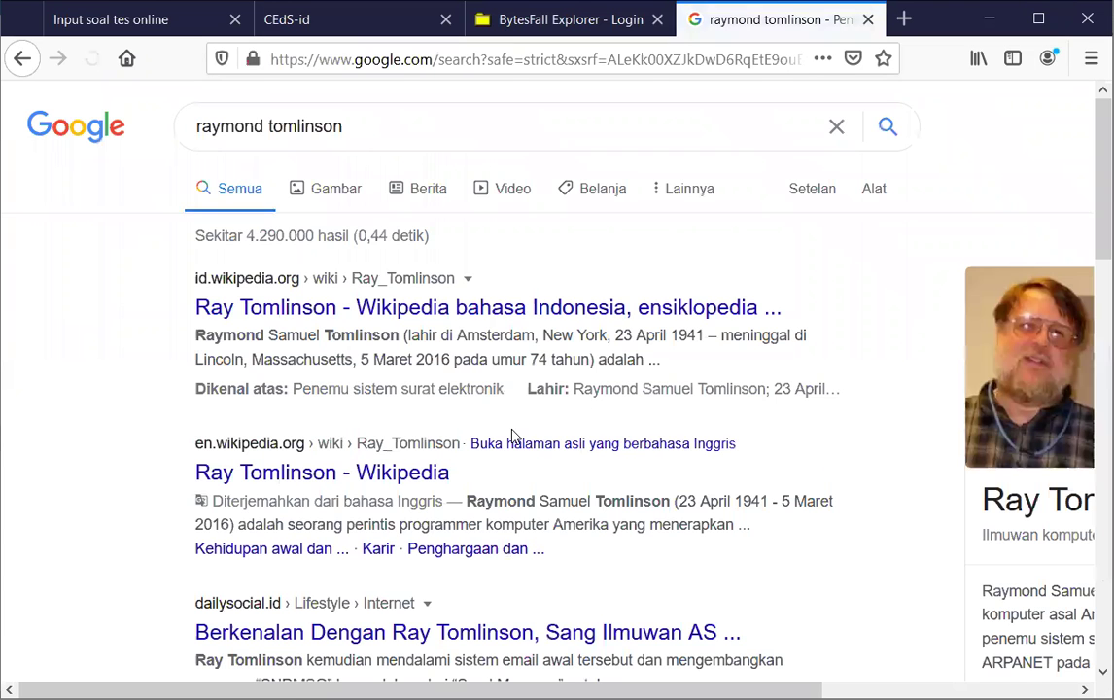
In the image results, open the saluthfiah blog page carrying Ray Tomlinson's photo
left_click(340, 188)
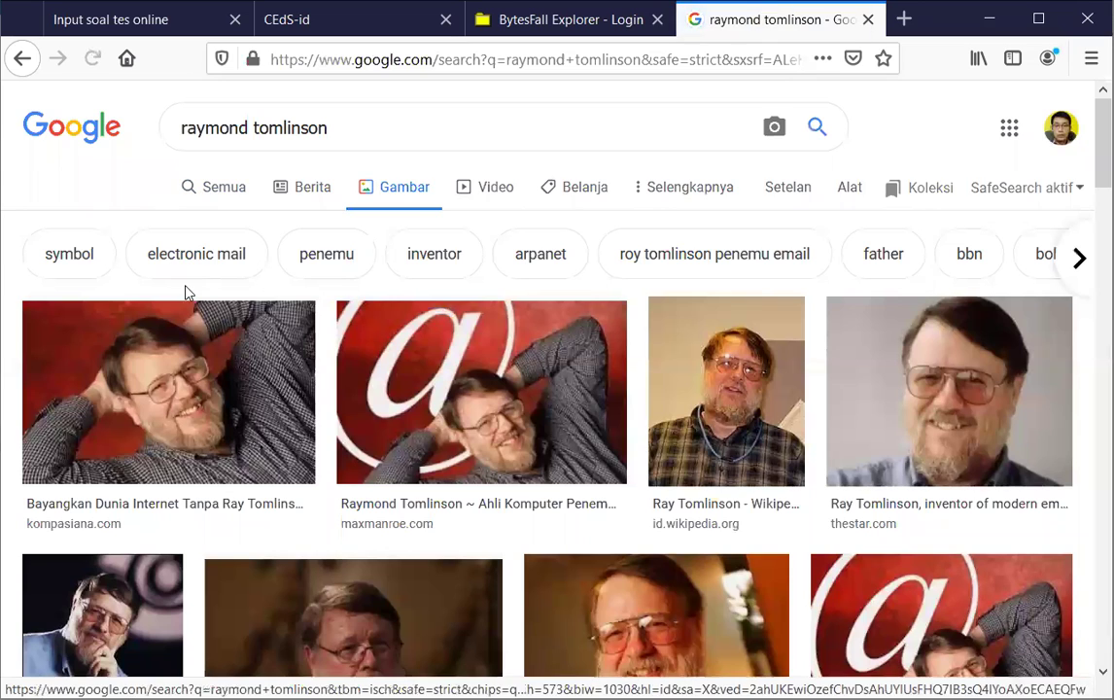
scroll(352, 328, "down", 2)
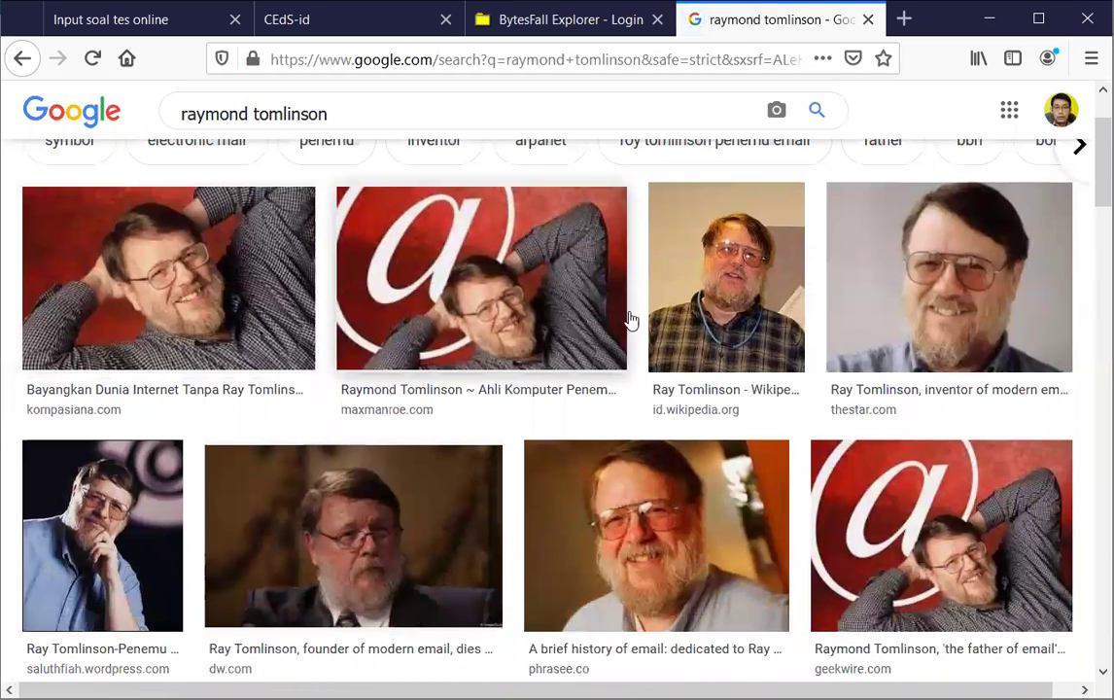
left_click(61, 526)
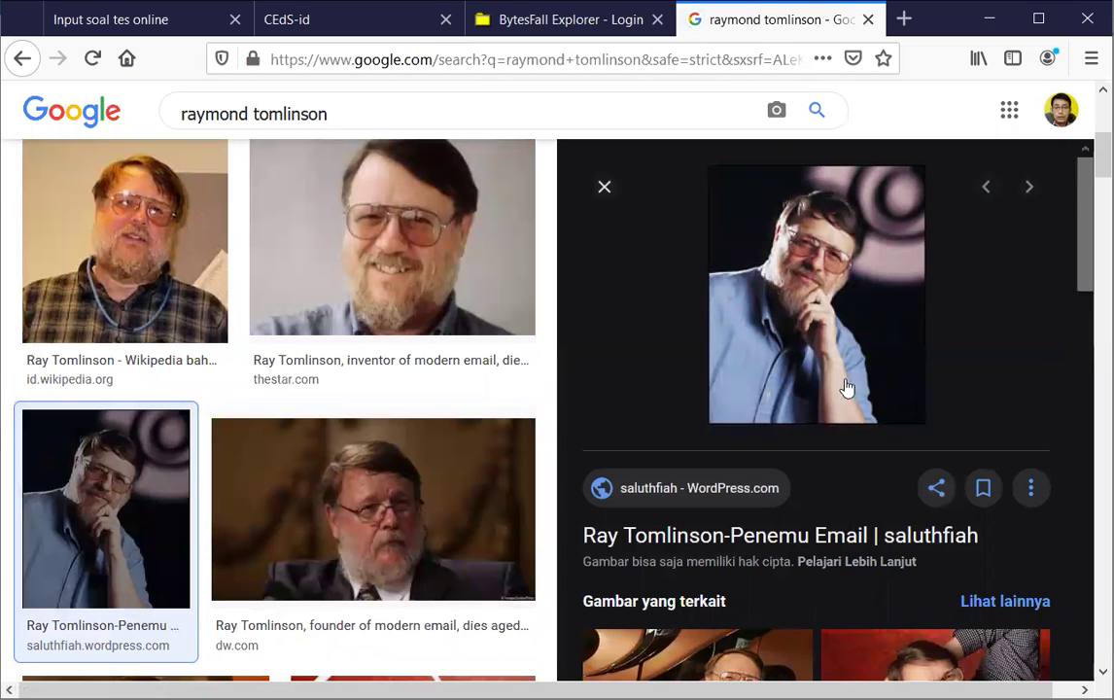
left_click(804, 282)
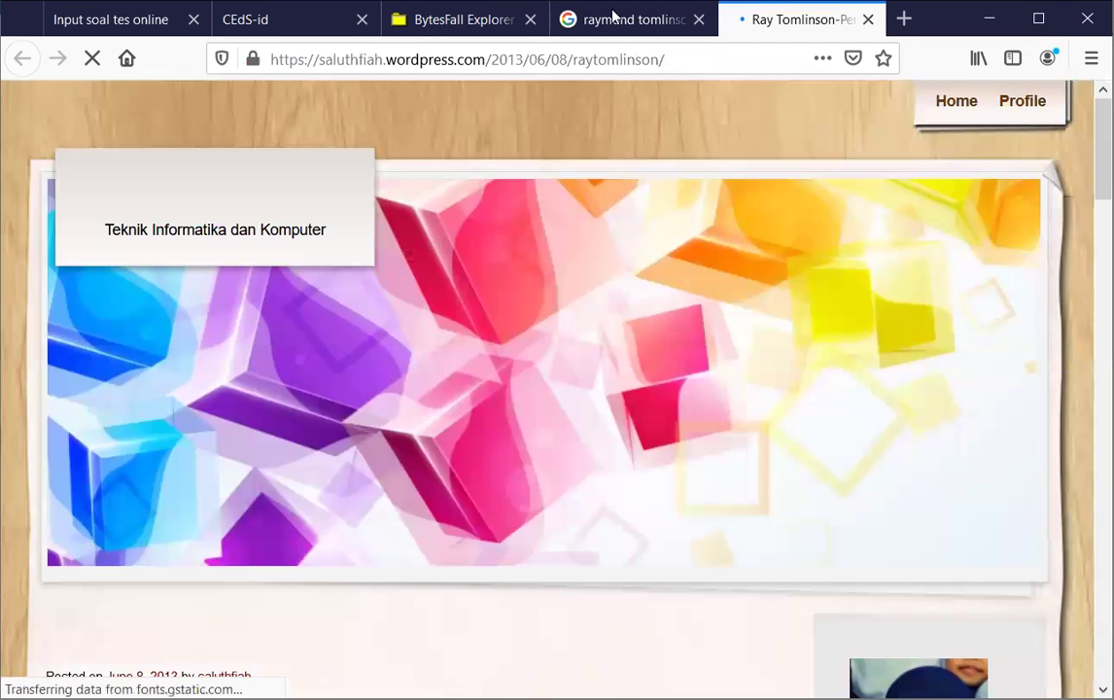
Copy the Ray Tomlinson photo's link location and return to the Soal box of the question form
left_click(612, 14)
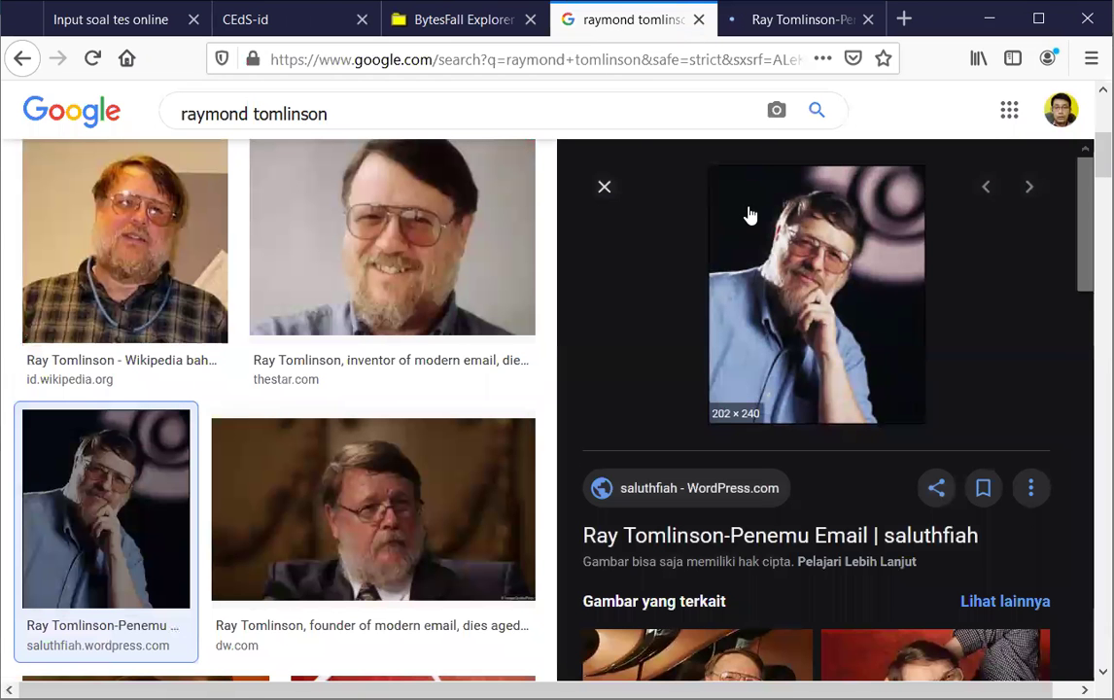
left_click(778, 19)
scroll(535, 373, "down", 4)
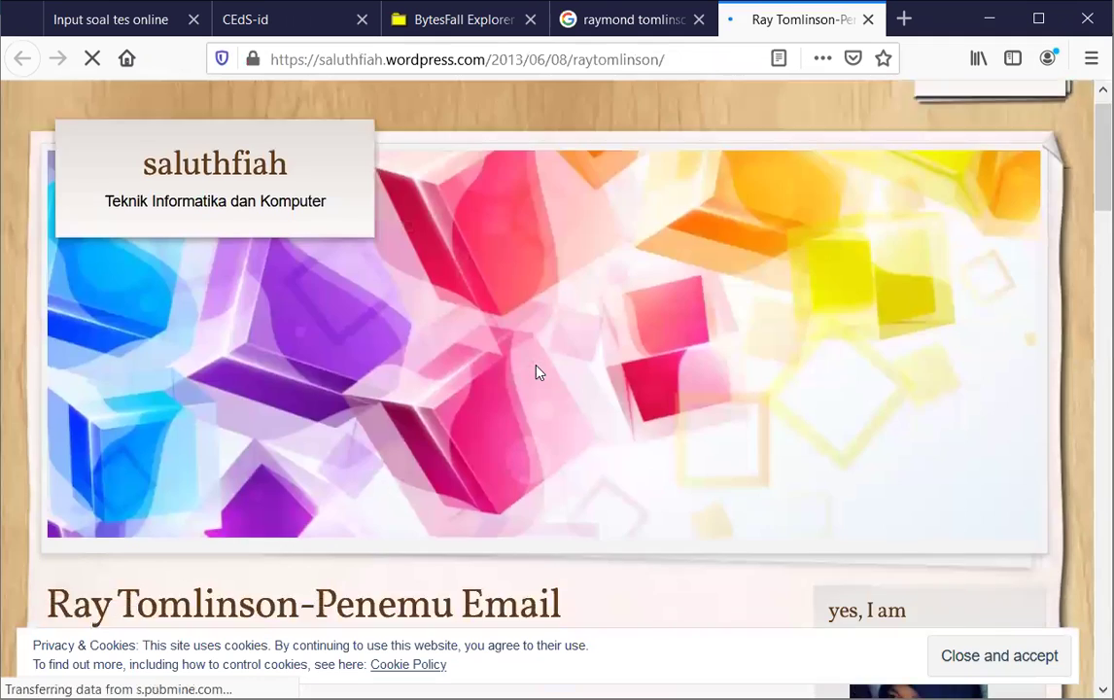
scroll(534, 373, "down", 3)
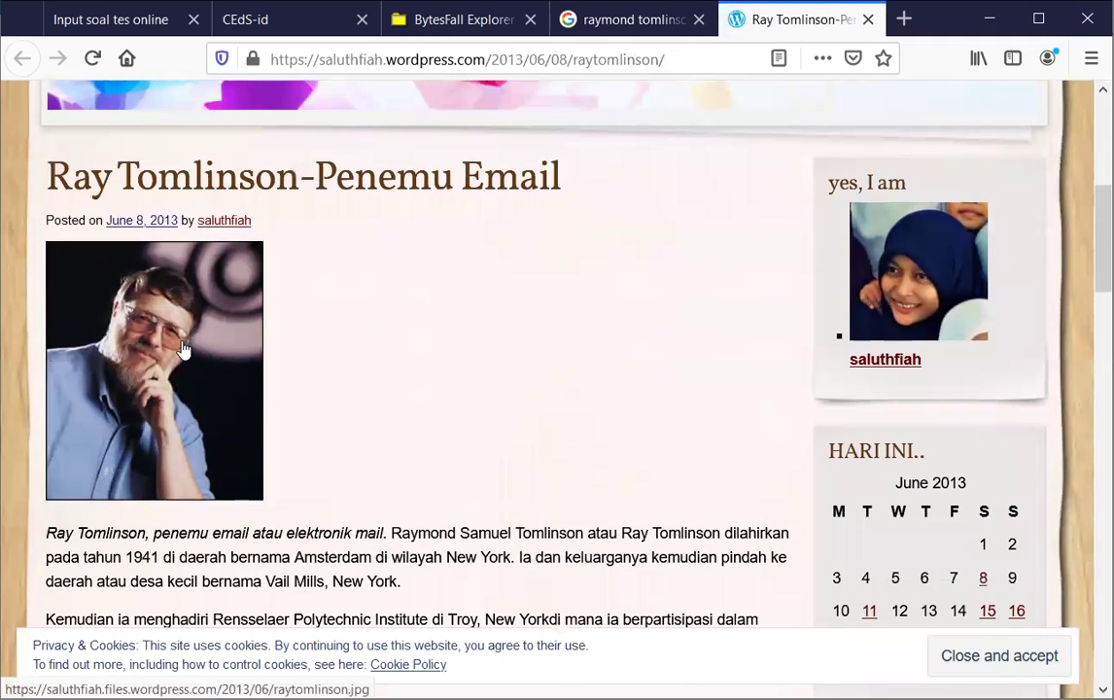
right_click(184, 349)
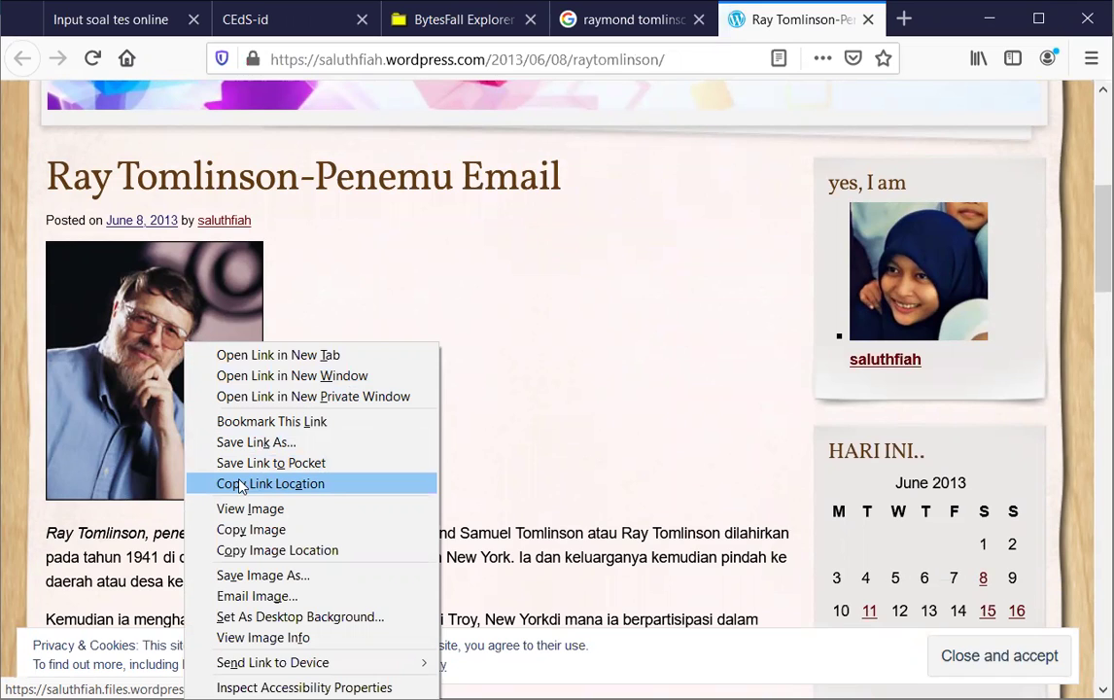
right_click(143, 372)
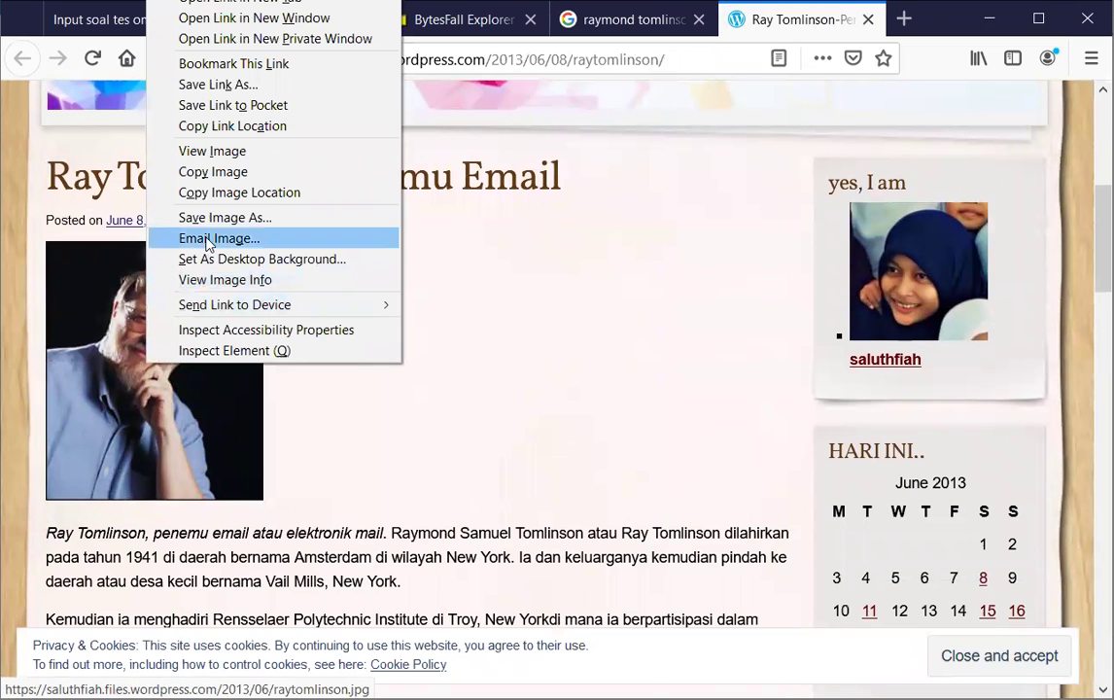
left_click(272, 129)
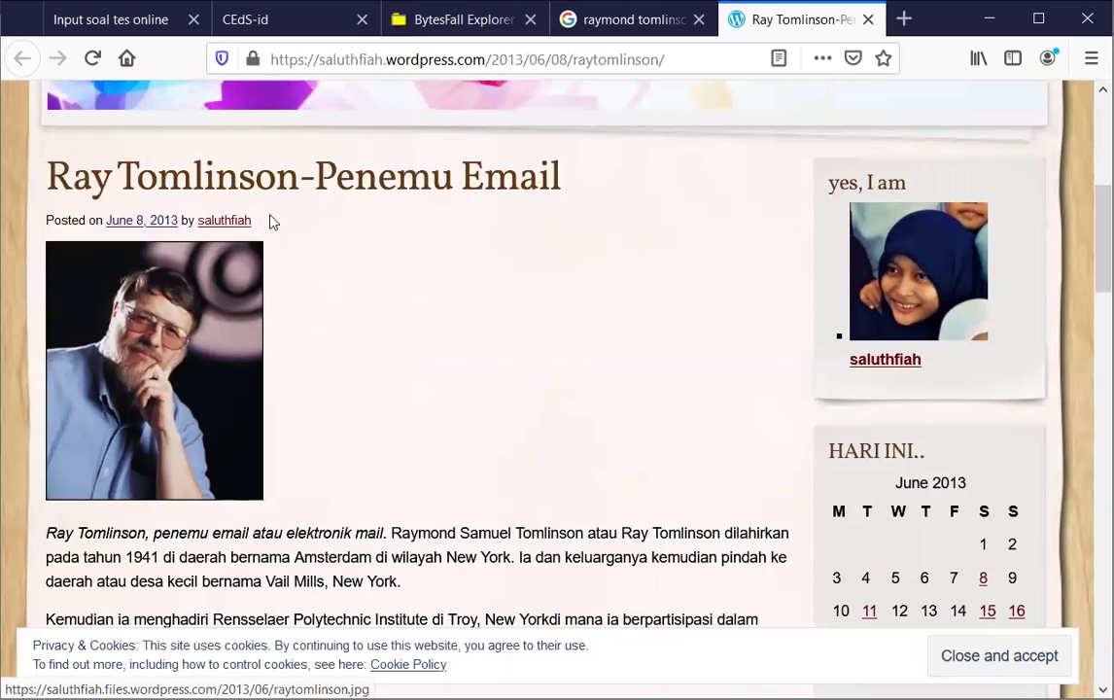
left_click(142, 19)
left_click(193, 229)
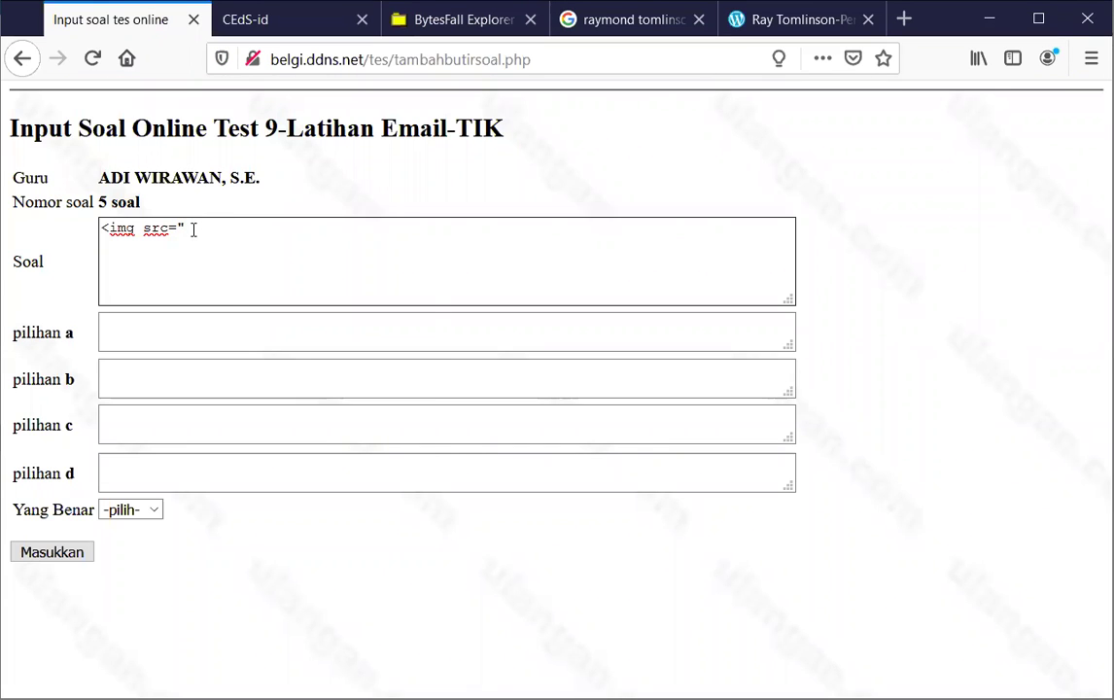
Paste the photo URL into Soal, close the tag with ">, and add 'Gambar ini adalah tokoh ...' below
right_click(194, 229)
left_click(240, 311)
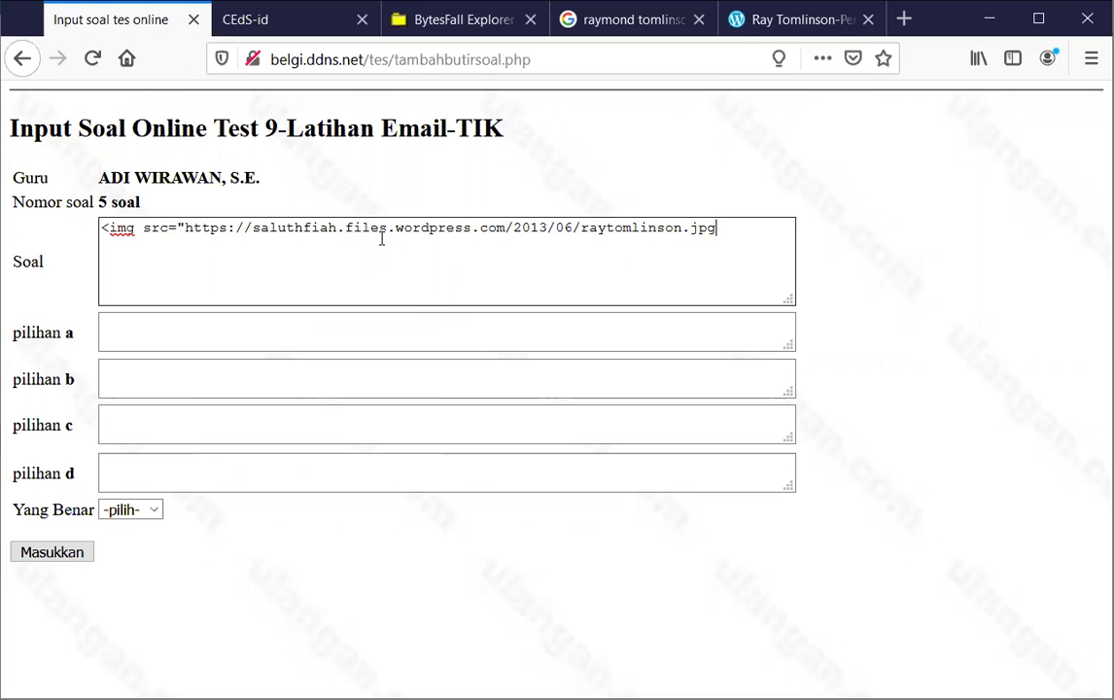
type("'")
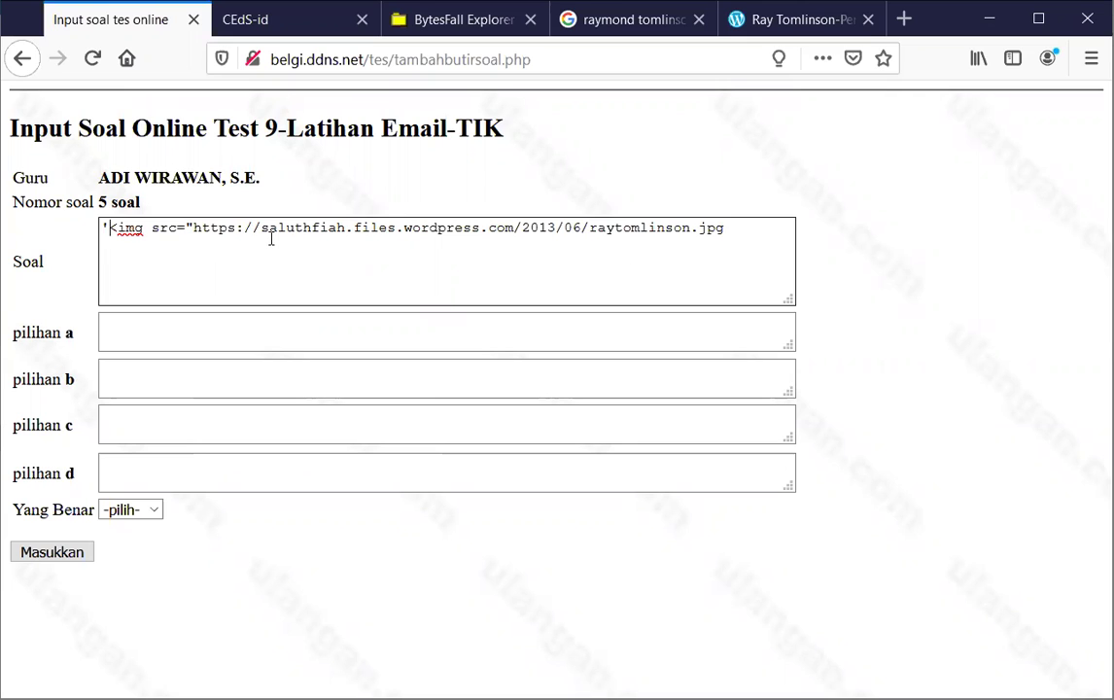
key("BackSpace")
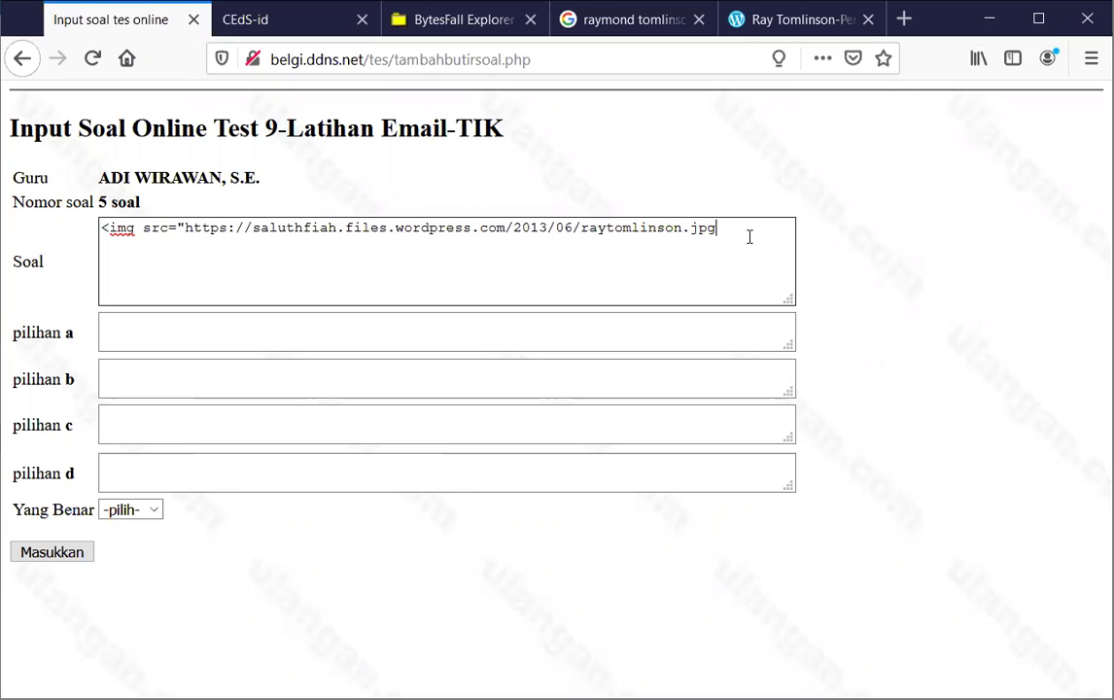
type("\">")
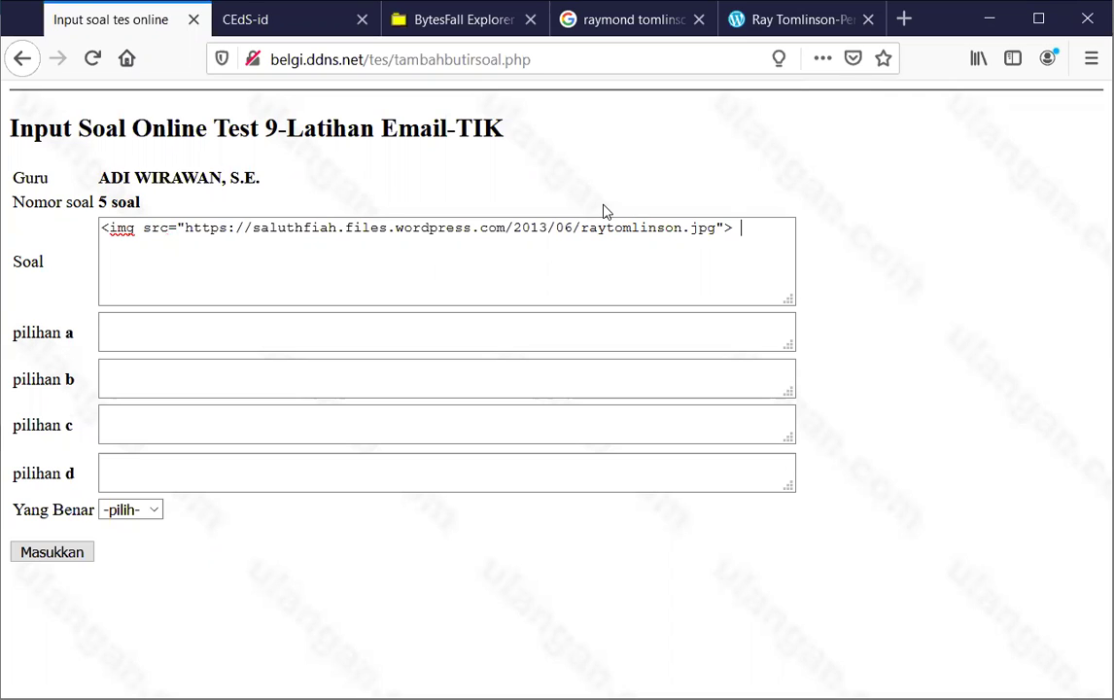
key("Return")
type("Gambar ini ")
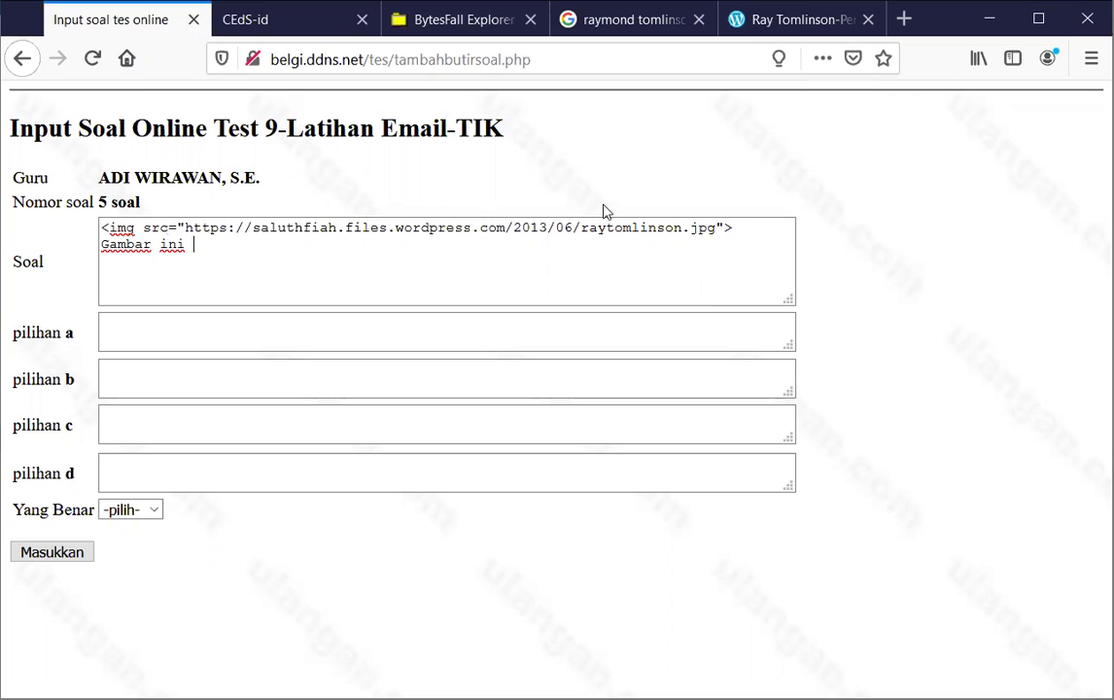
type("adalah tokoh ")
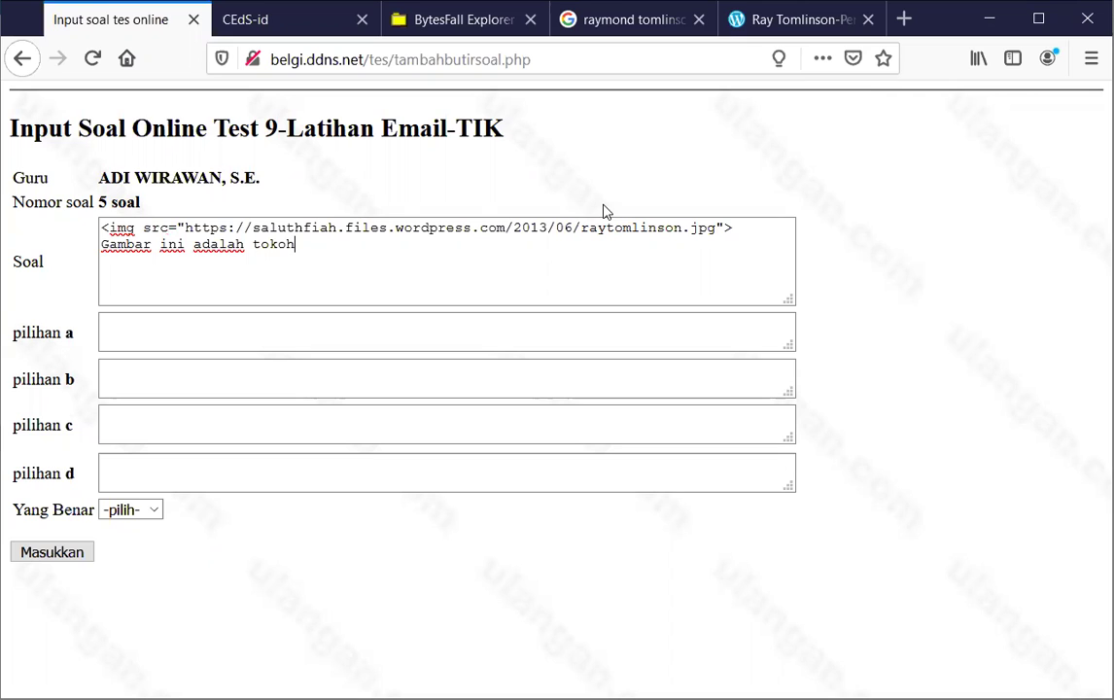
type("...")
left_click(418, 327)
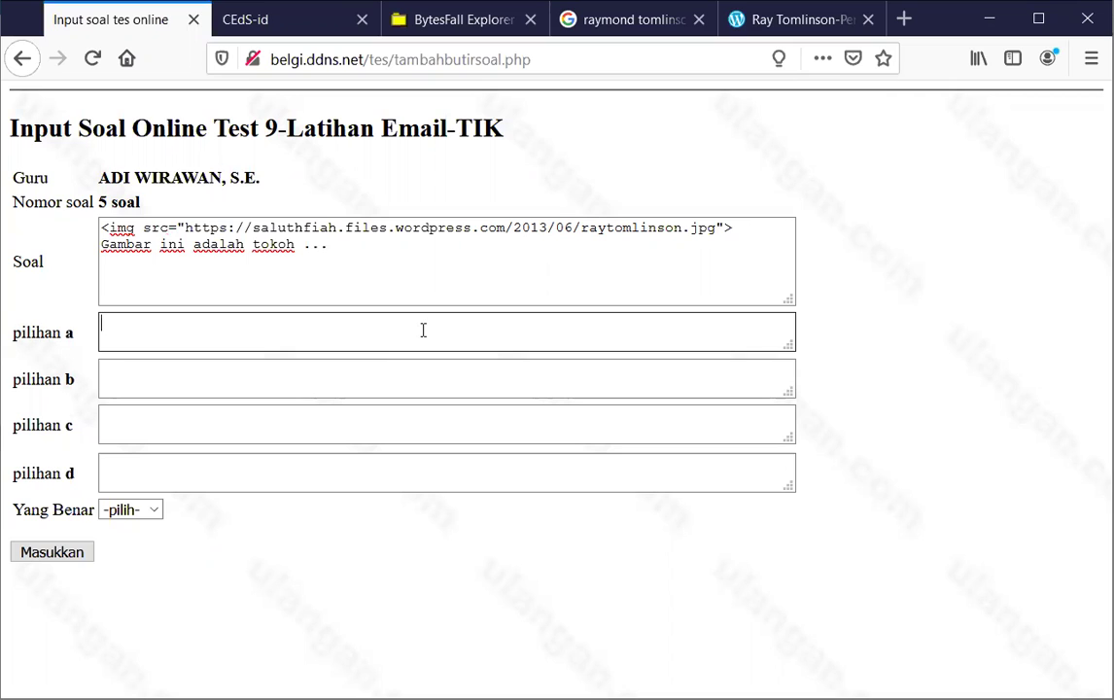
Fill options a–c with 'penemu web', 'penemu komputer' and 'pencetus email'
type("penemu web")
key("Tab")
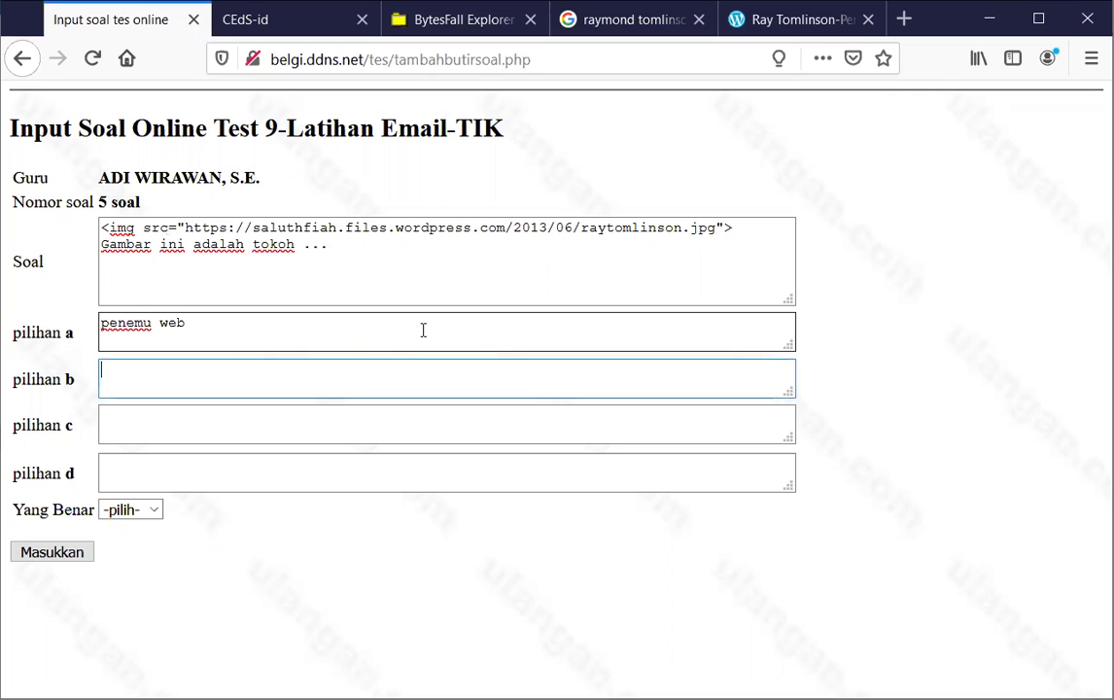
type("penemu komputer")
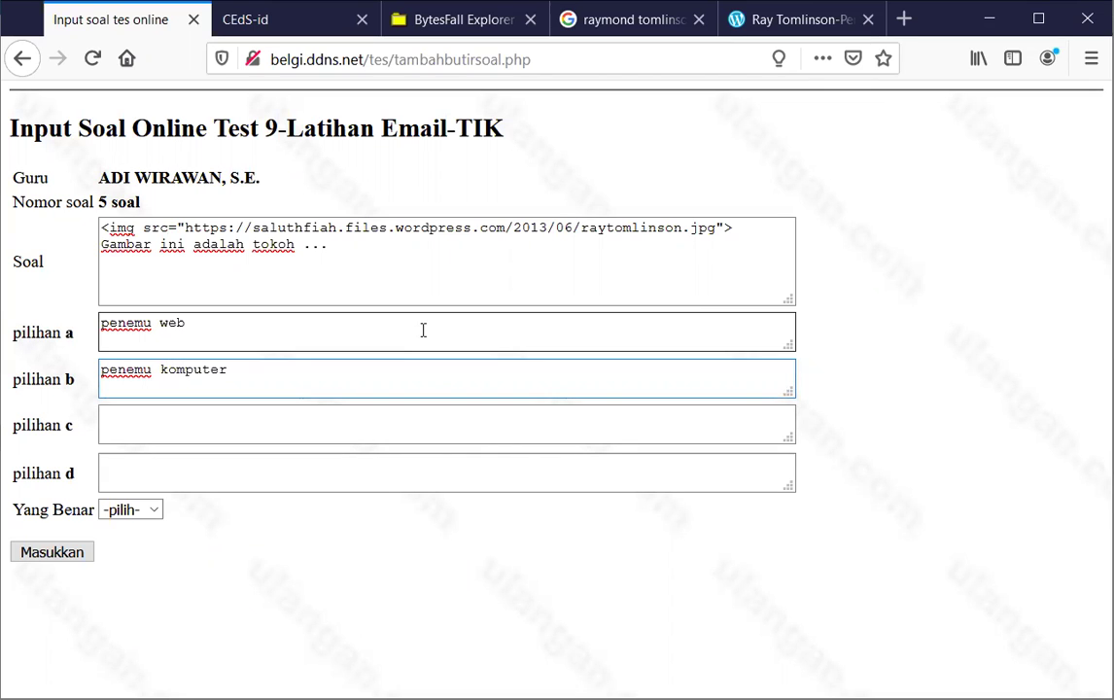
left_click(274, 426)
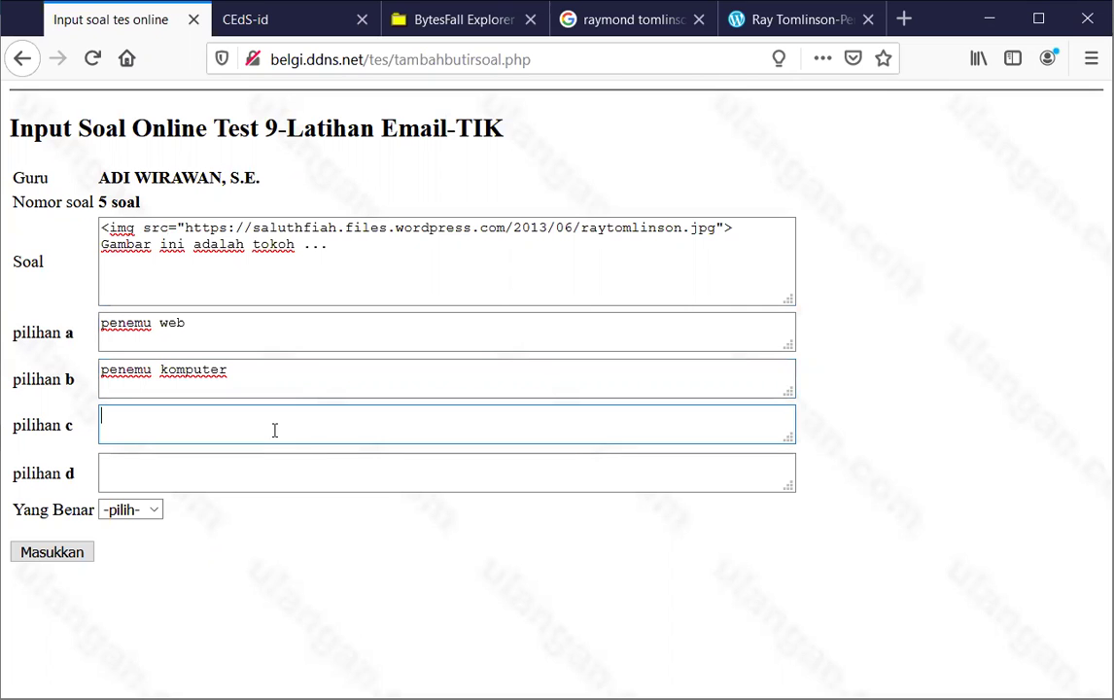
type("pencetus email")
Enter option d 'penemu jaringan komputer' and set D as the correct answer
key("Tab")
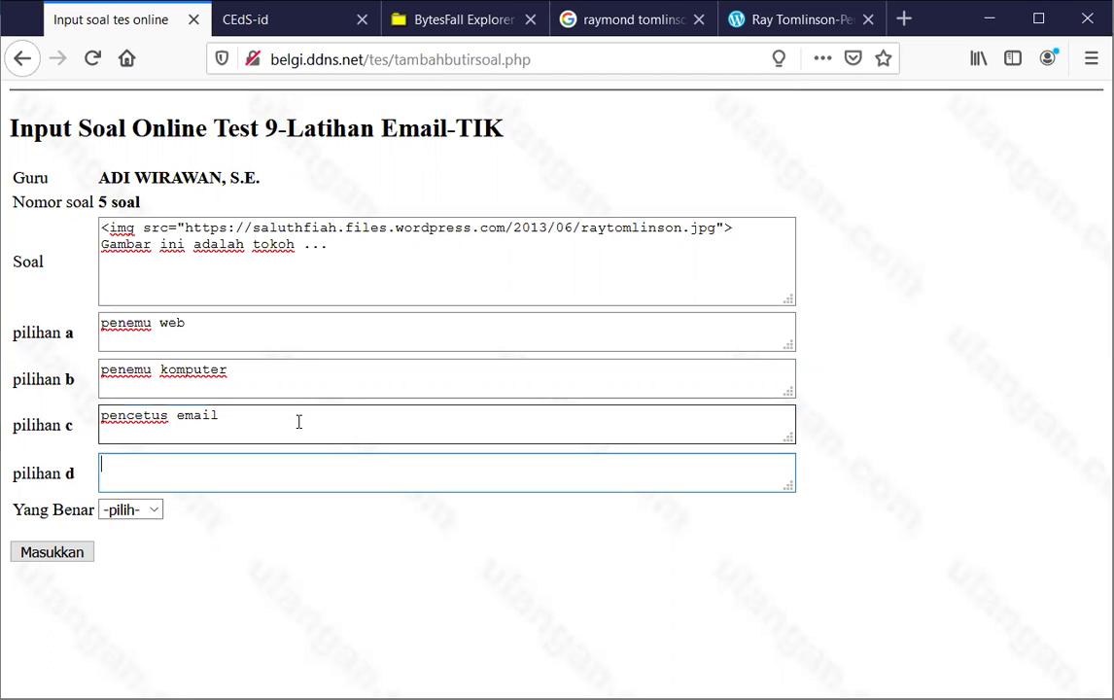
type("penemu")
type("jar")
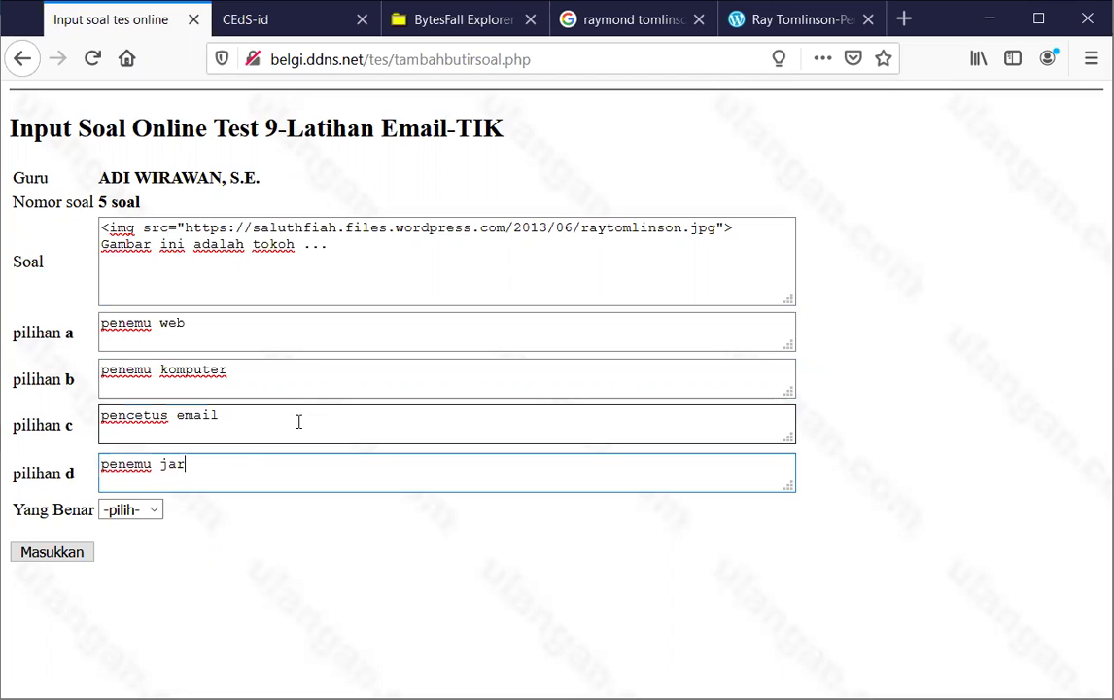
type("ingan kompu")
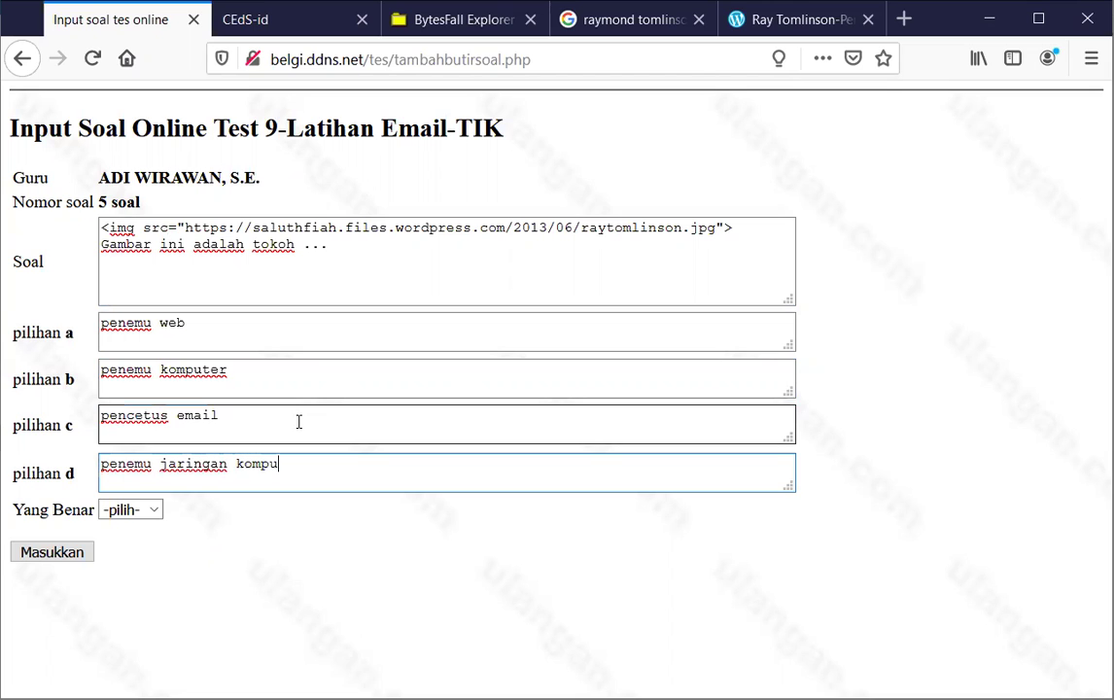
type("ter")
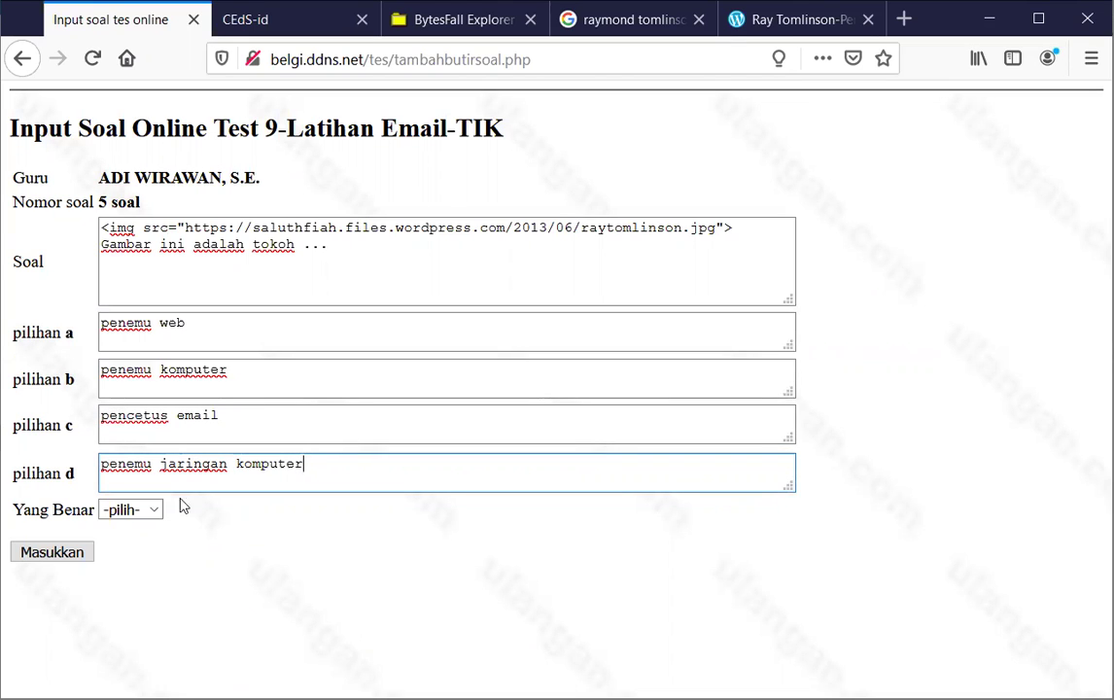
left_click(152, 513)
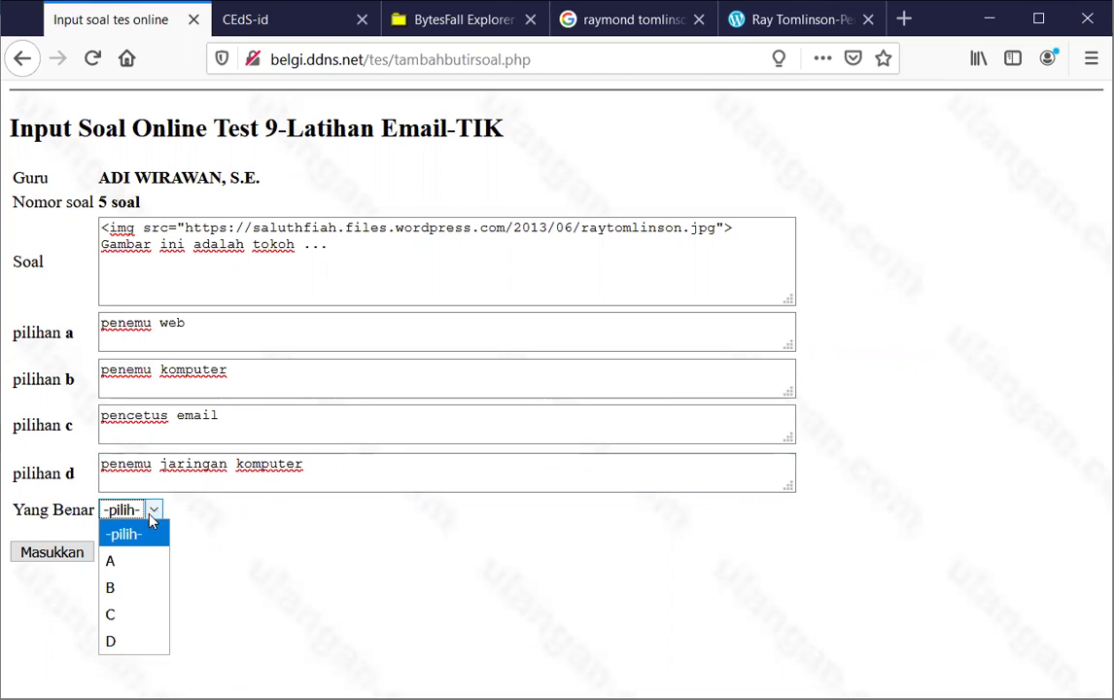
left_click(136, 640)
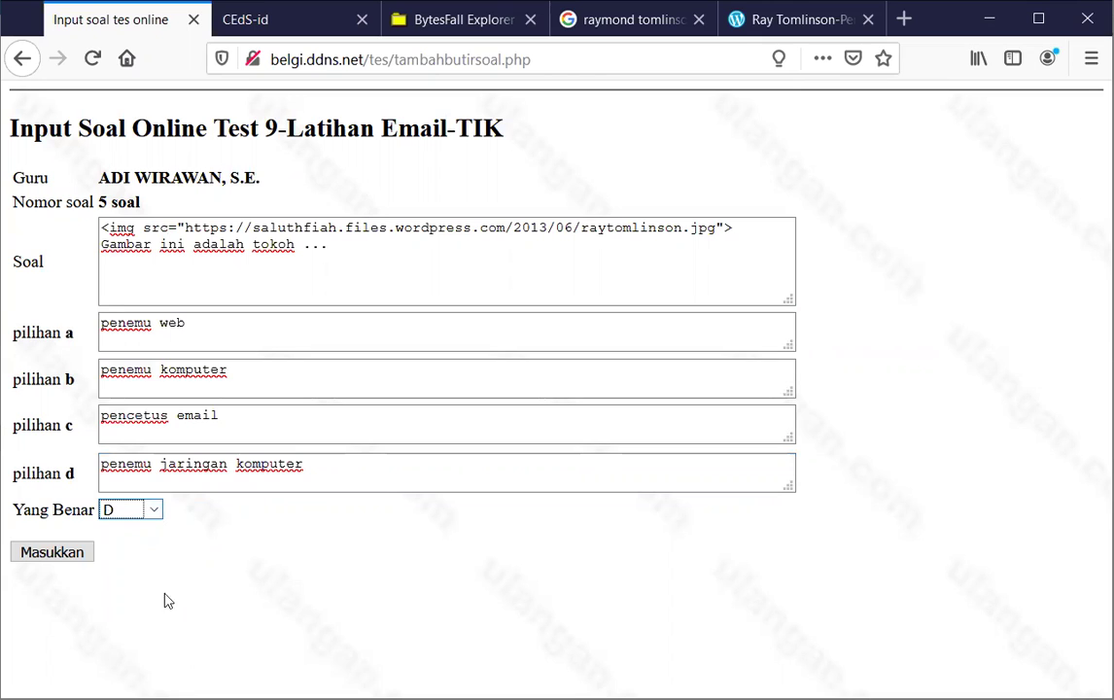
Submit question 5 with Masukkan, confirm with Ya, and go back to the CEDS main menu
left_click(42, 554)
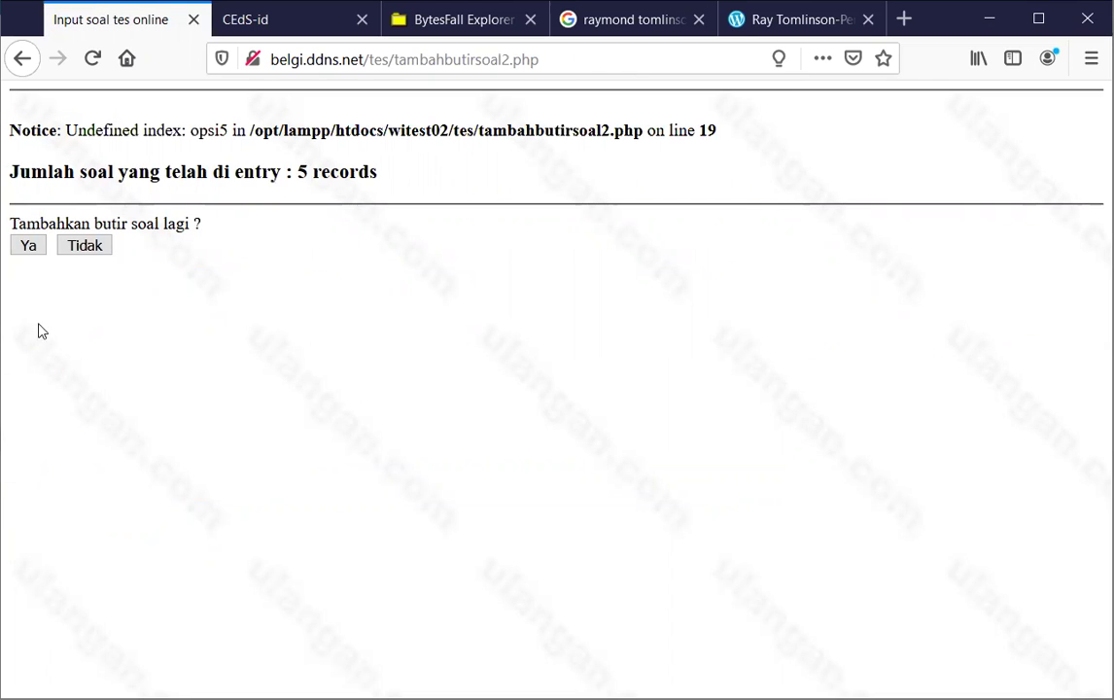
left_click(28, 246)
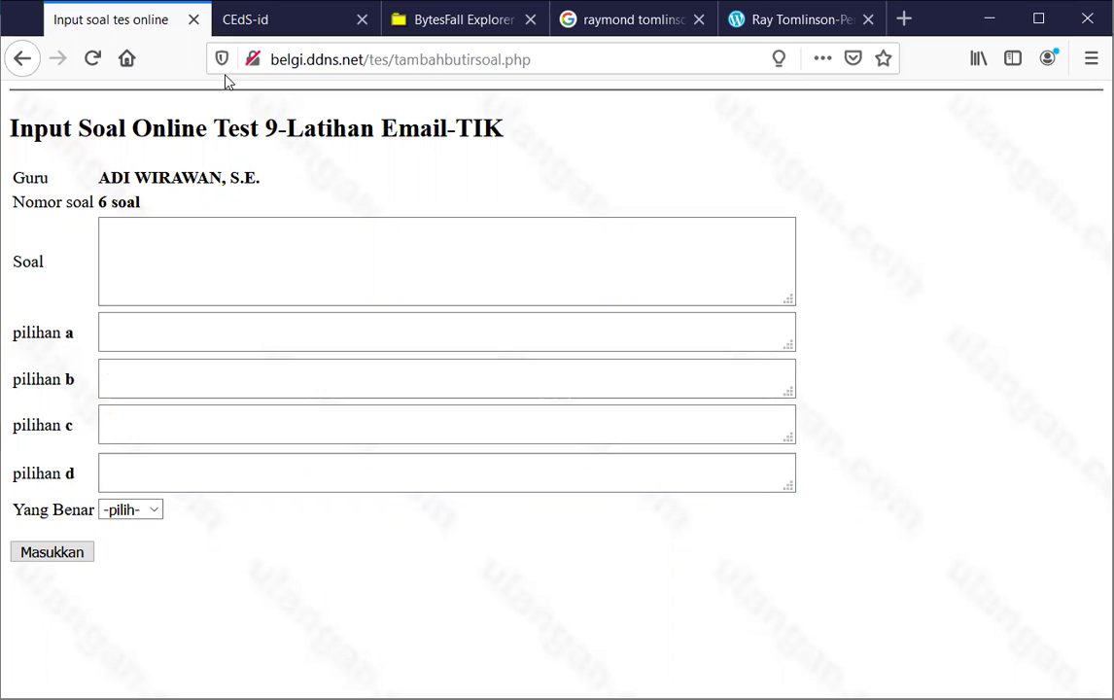
left_click(277, 25)
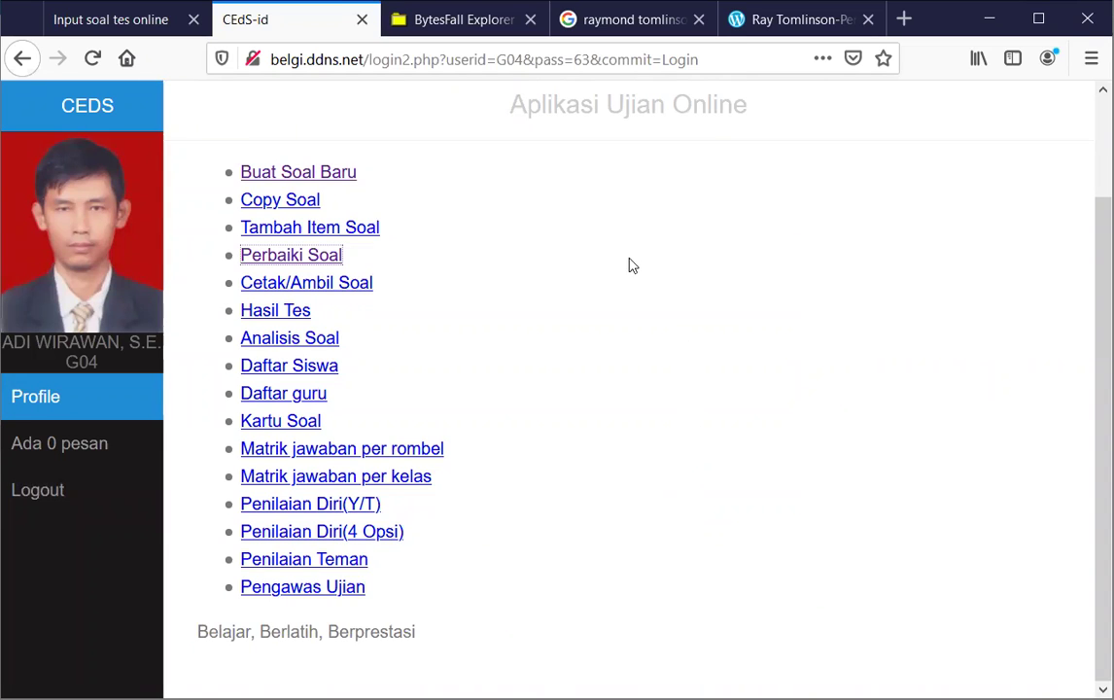
Open Perbaiki Soal in a new tab and select the 9-Latihan Email-TIK test
right_click(269, 260)
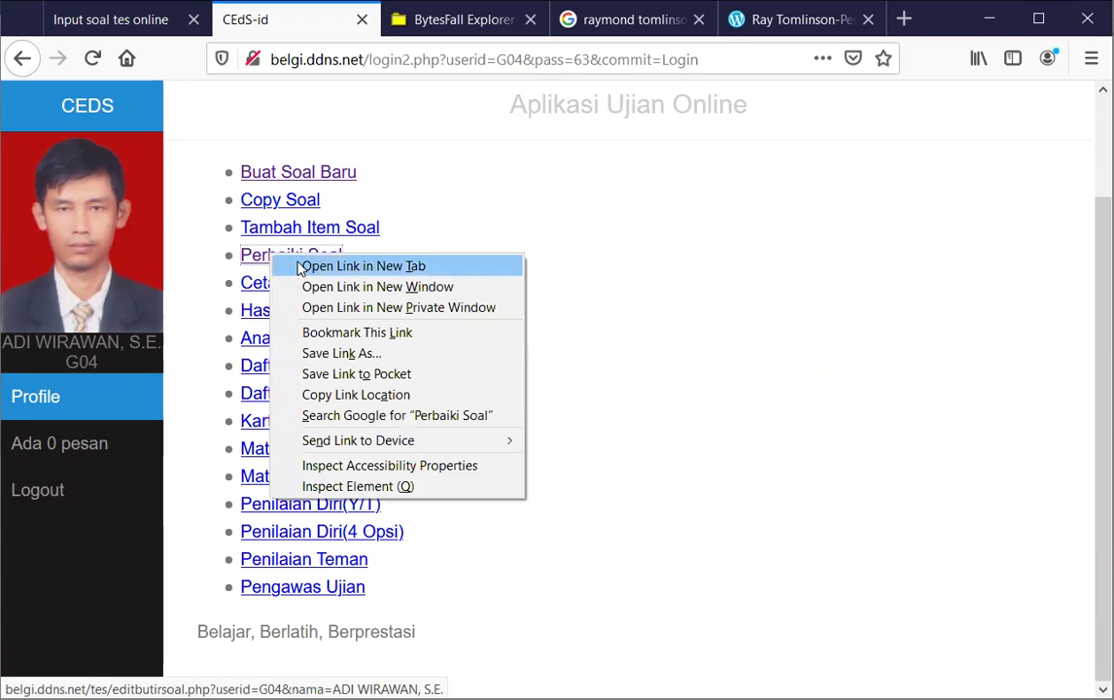
left_click(304, 265)
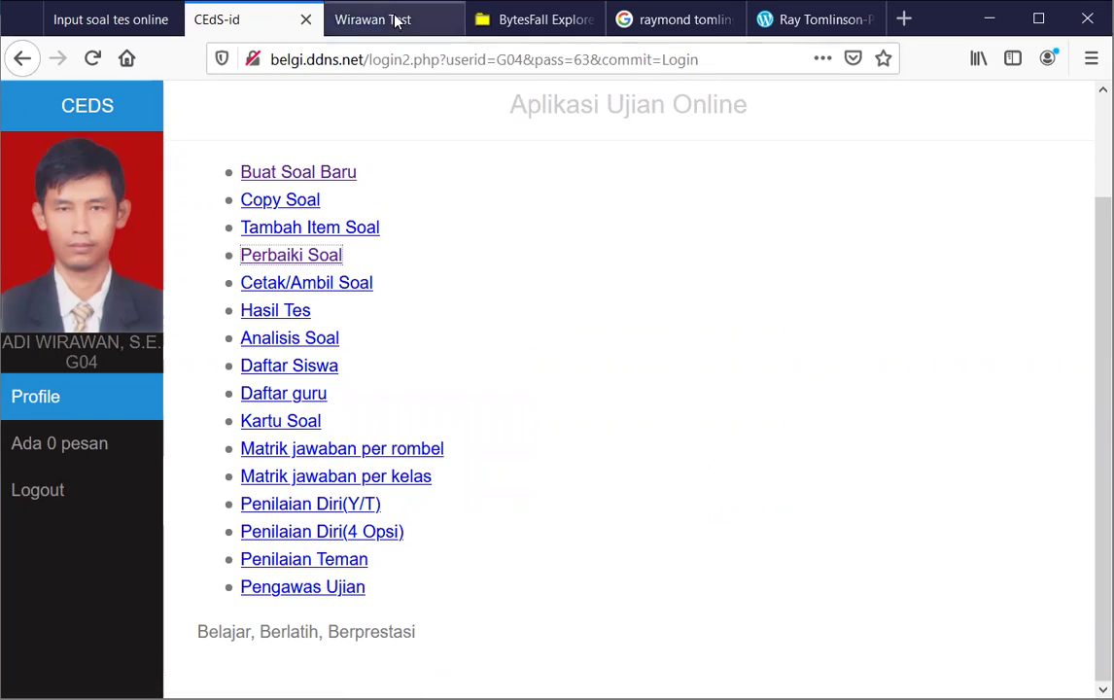
left_click(355, 19)
scroll(353, 418, "down", 7)
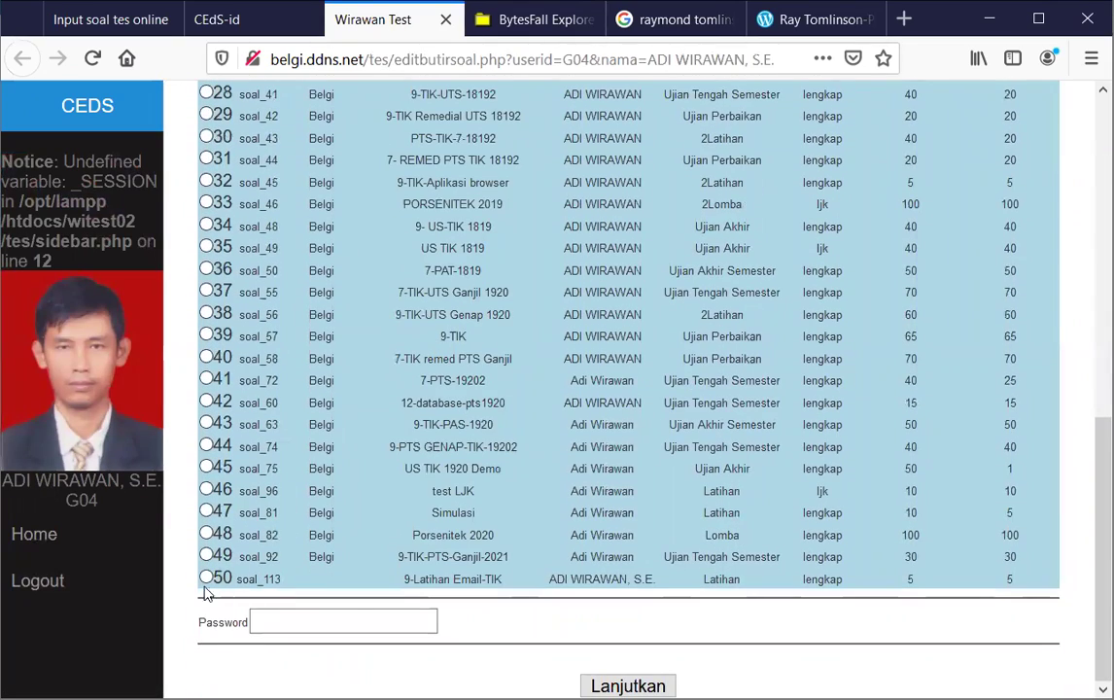
left_click(206, 578)
Enter the test's password and continue to its question list
left_click(304, 620)
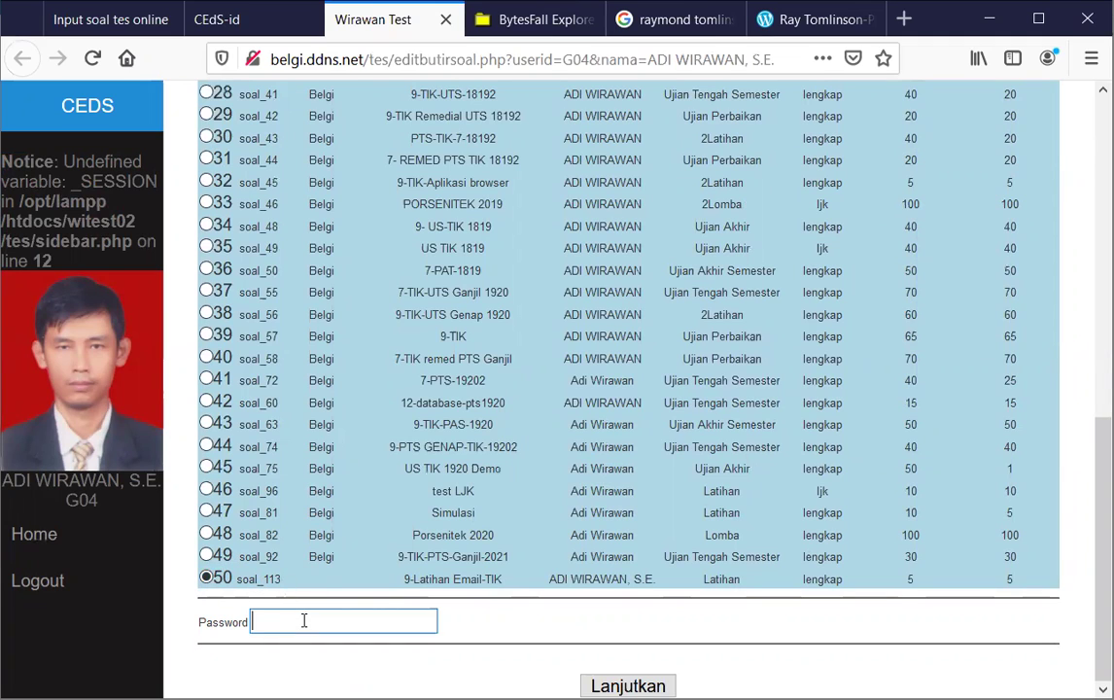
type("123")
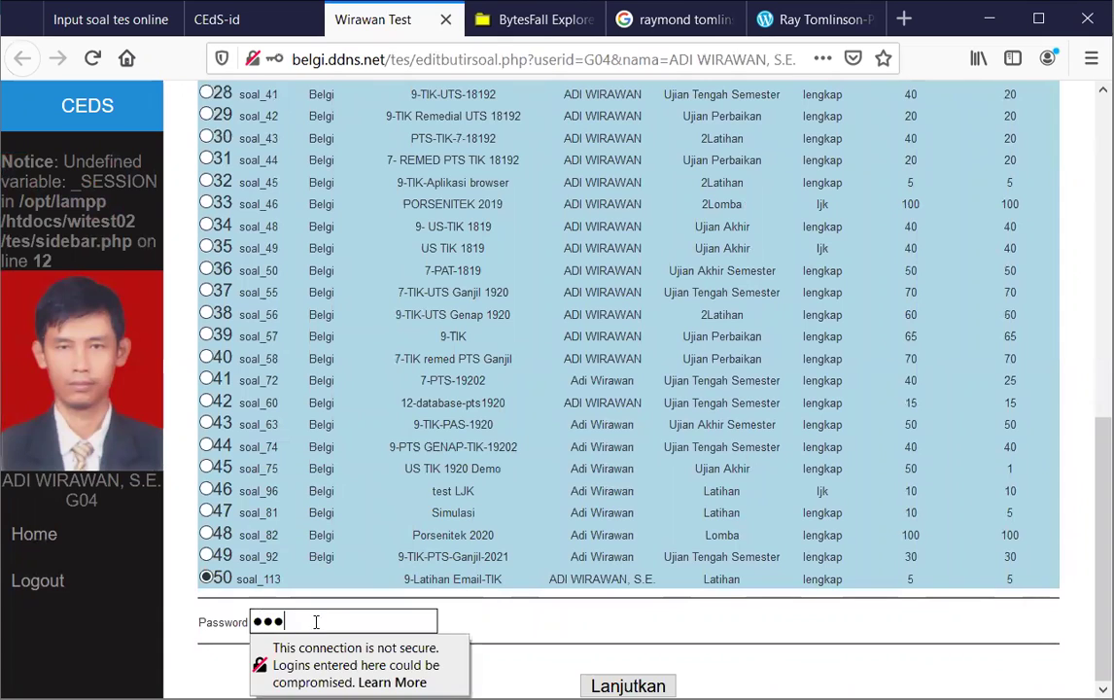
left_click(532, 638)
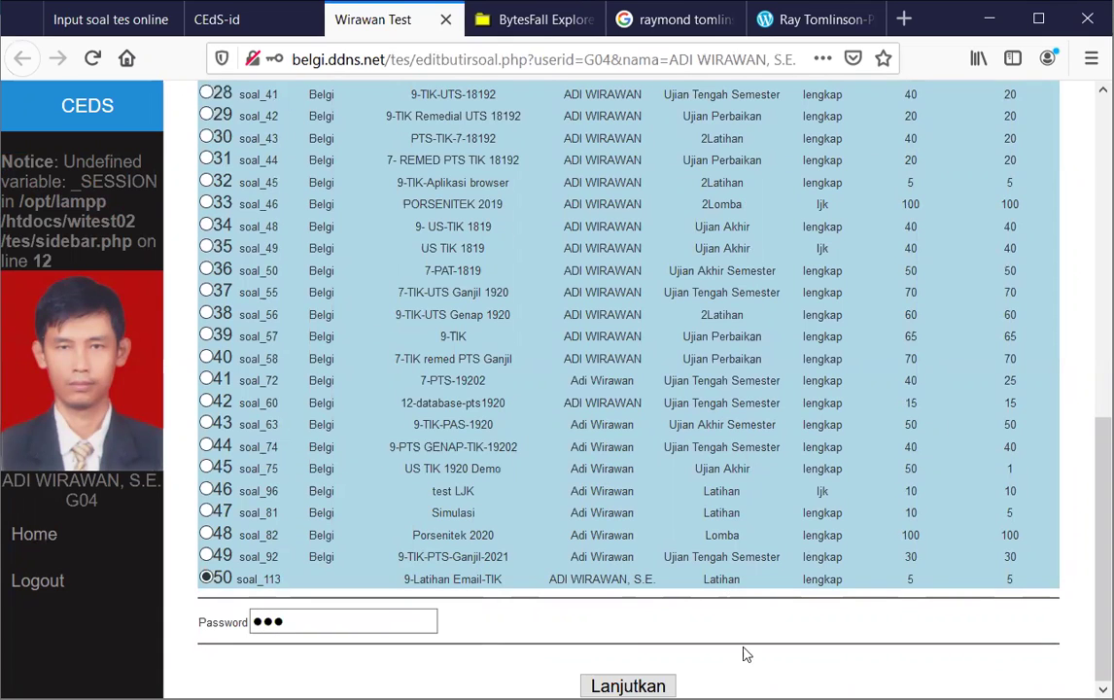
left_click(627, 685)
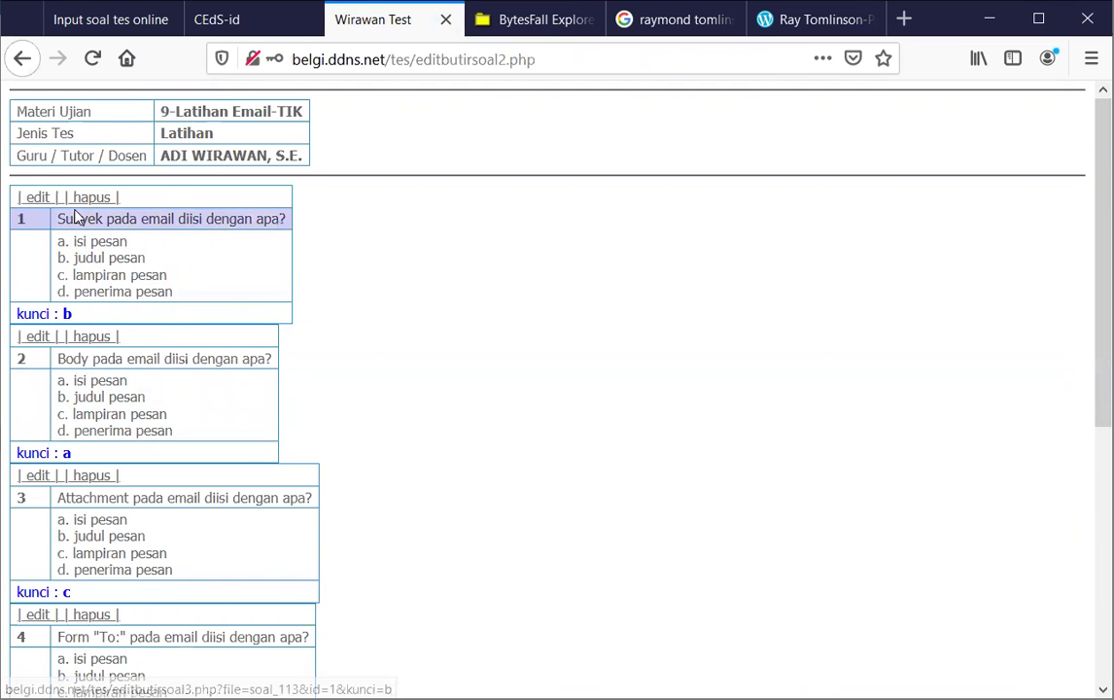
Scroll down to question 5 and open its edit form
scroll(77, 218, "down", 5)
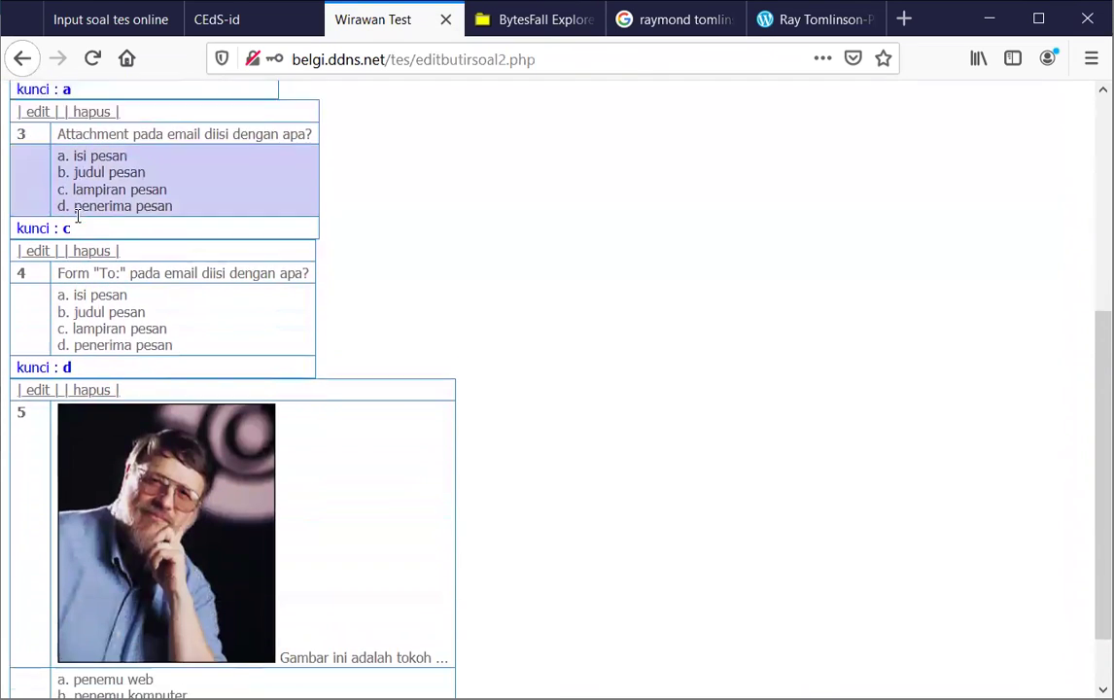
scroll(78, 218, "down", 1)
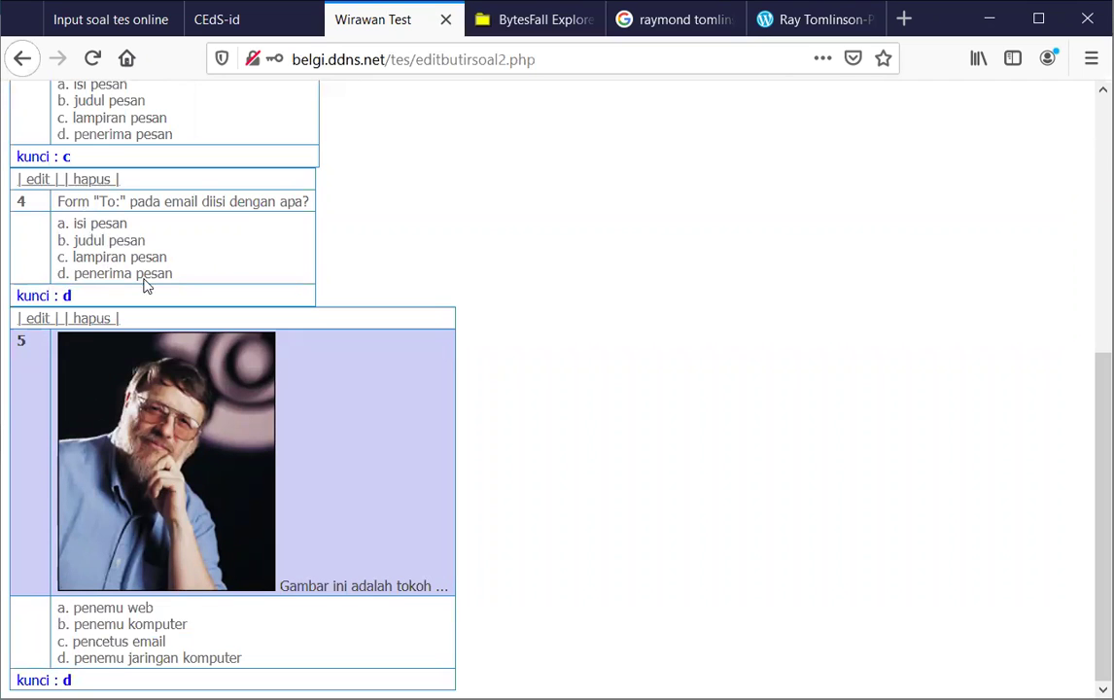
left_click(35, 321)
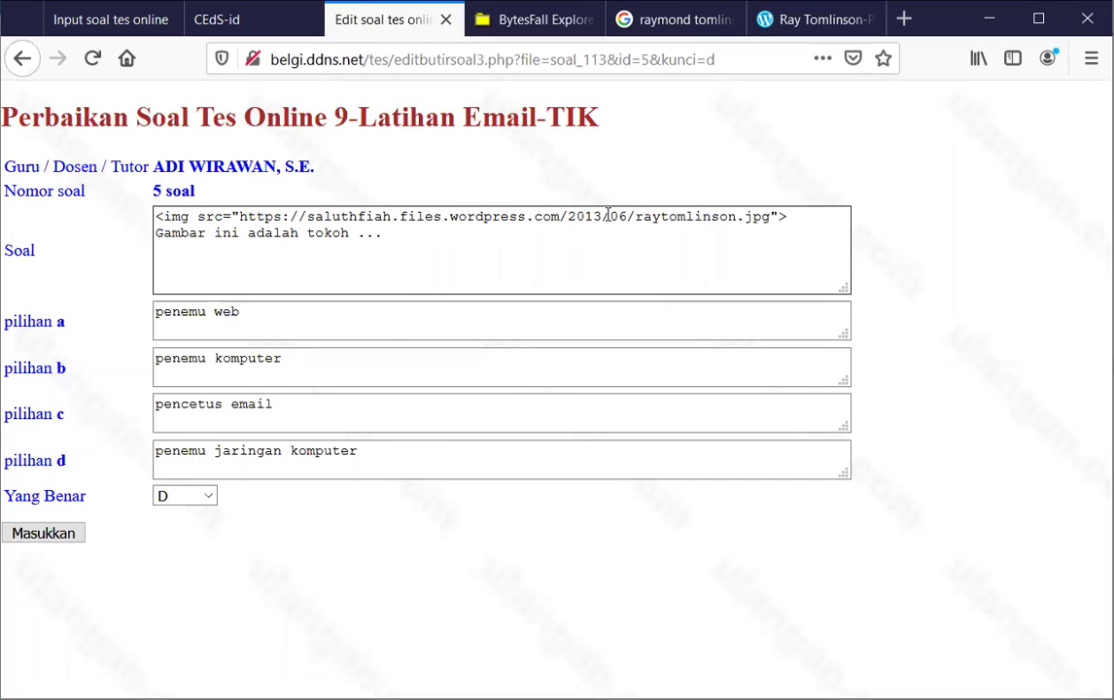
Add width=150 to question 5's img tag, then bring up the blank question-input form
left_click(776, 218)
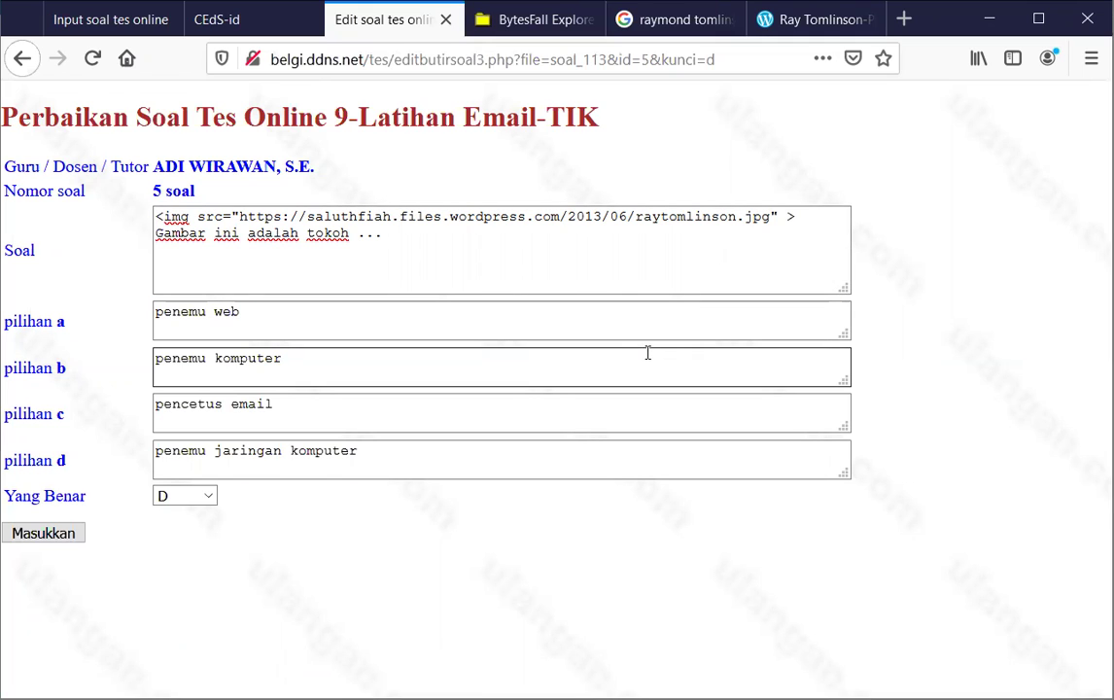
type("width=")
type("200")
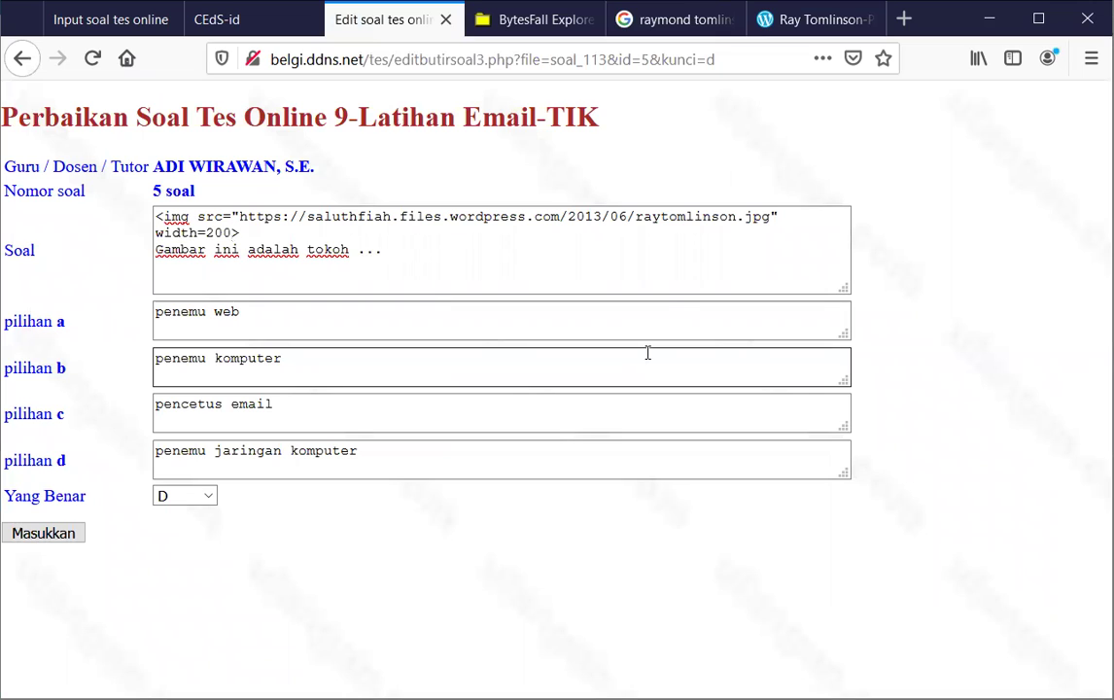
key("BackSpace")
key("BackSpace")
key("BackSpace")
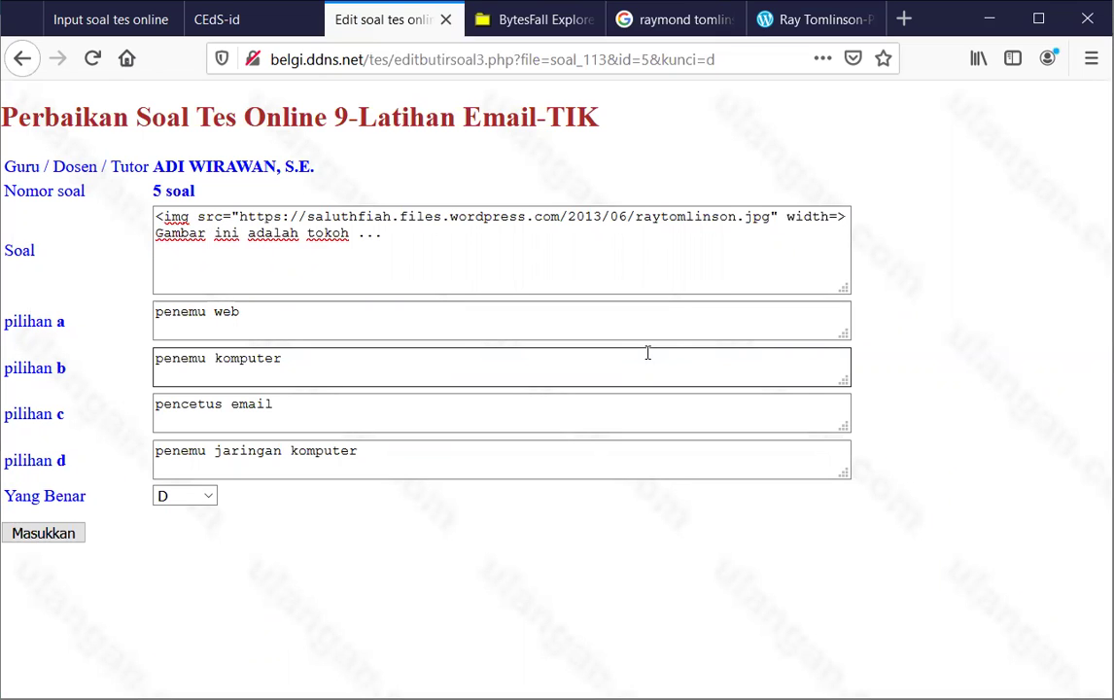
type("15")
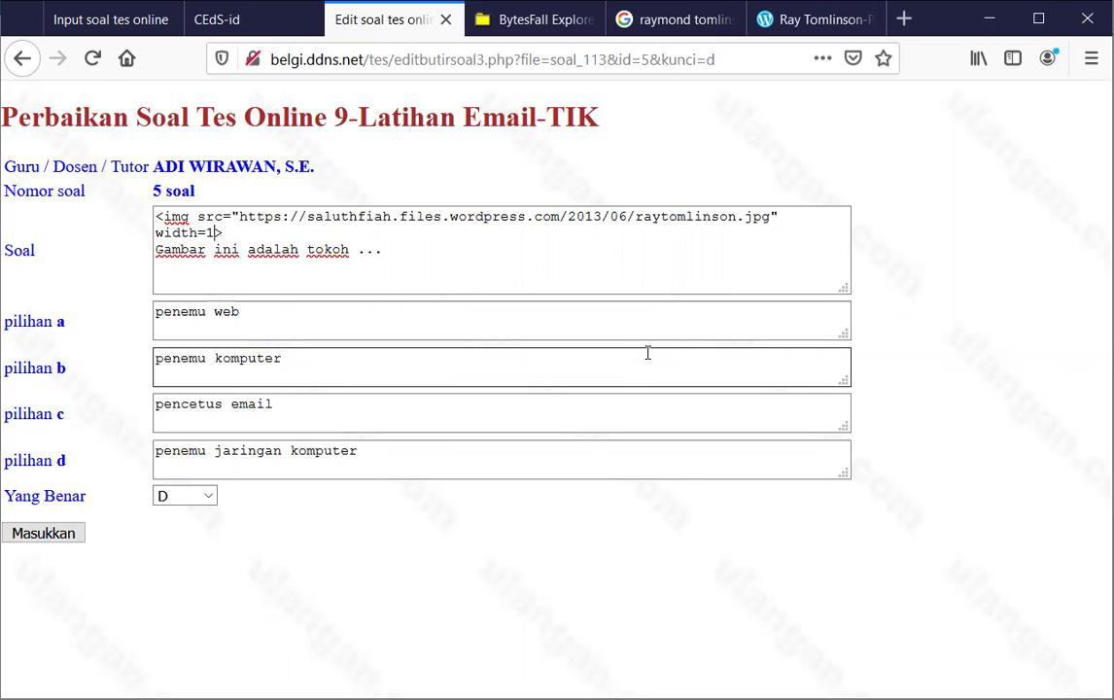
type("0")
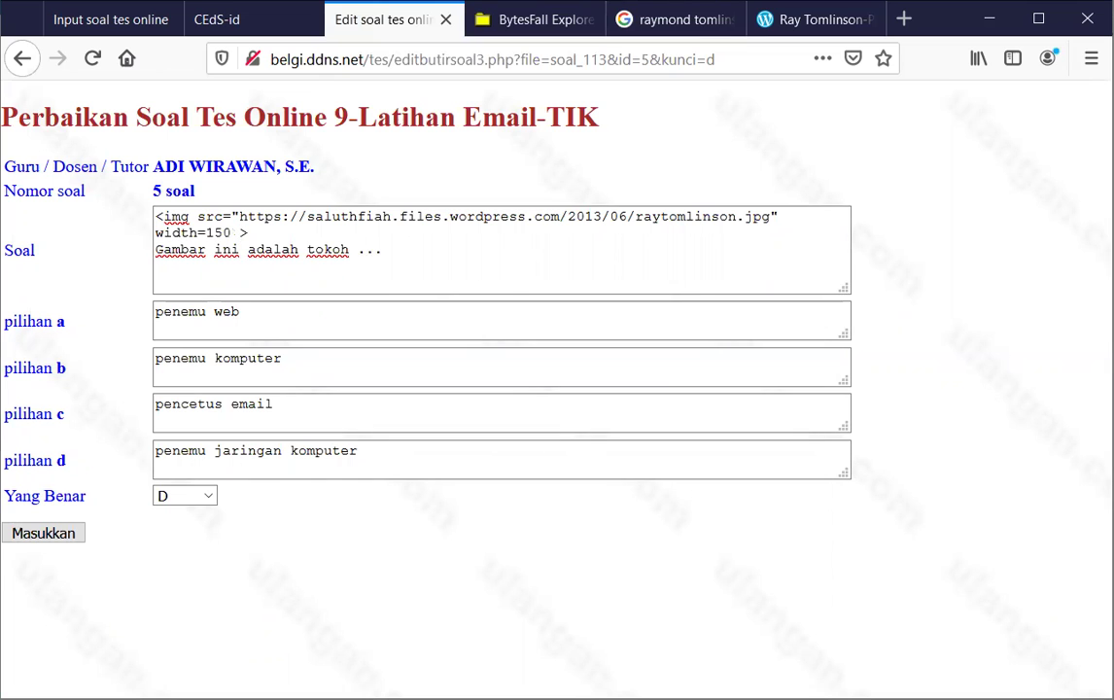
left_click(231, 20)
left_click(117, 32)
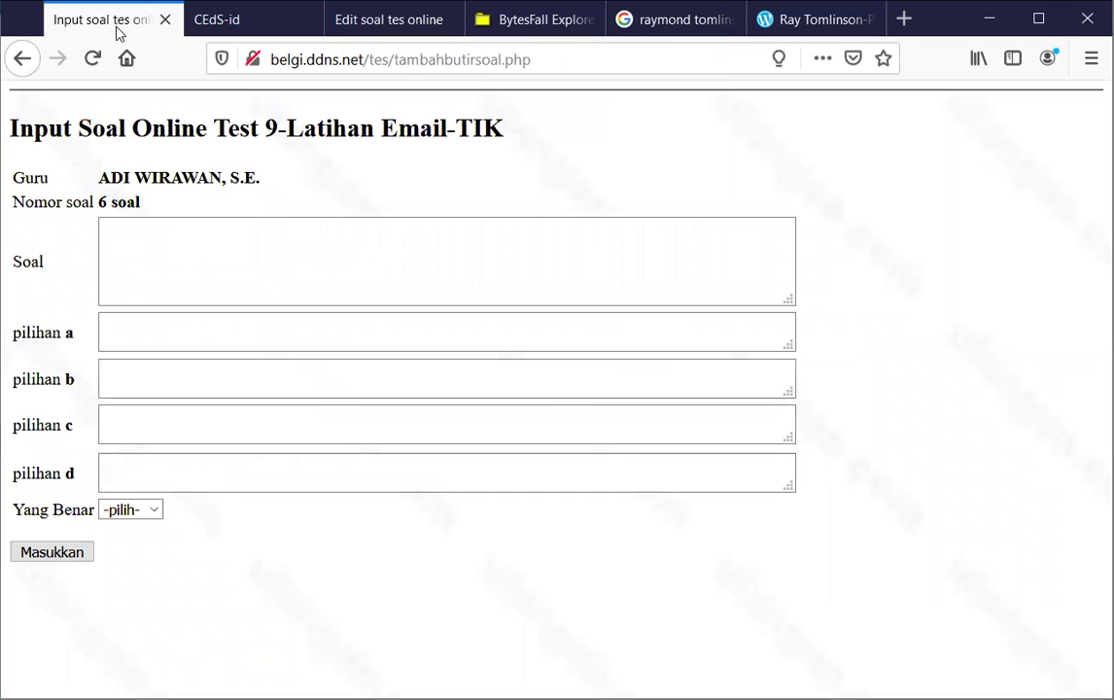
Return to question 5's repair form under Edit soal tes online
left_click(385, 33)
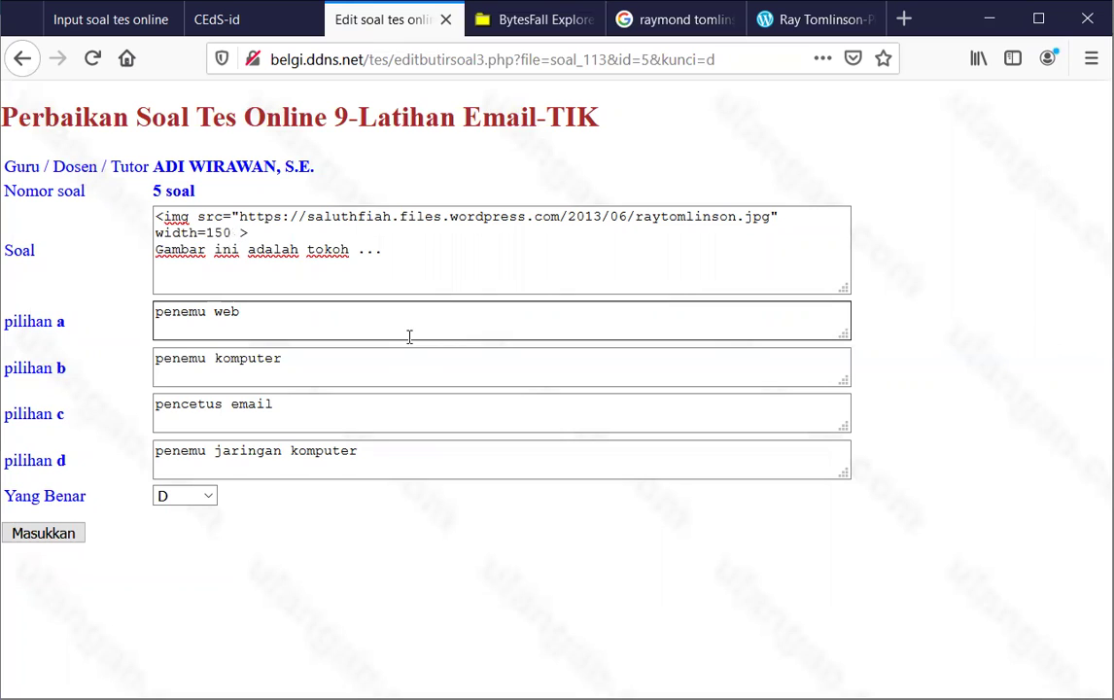
Add align=right to question 5's image tag and continue the text after tokoh with 'yang bernama Raymond Tomlinson.'
type("align=top")
key("Left")
key("Left")
key("Left")
key("Left")
key("Left")
key("Left")
key("Left")
left_click(346, 237)
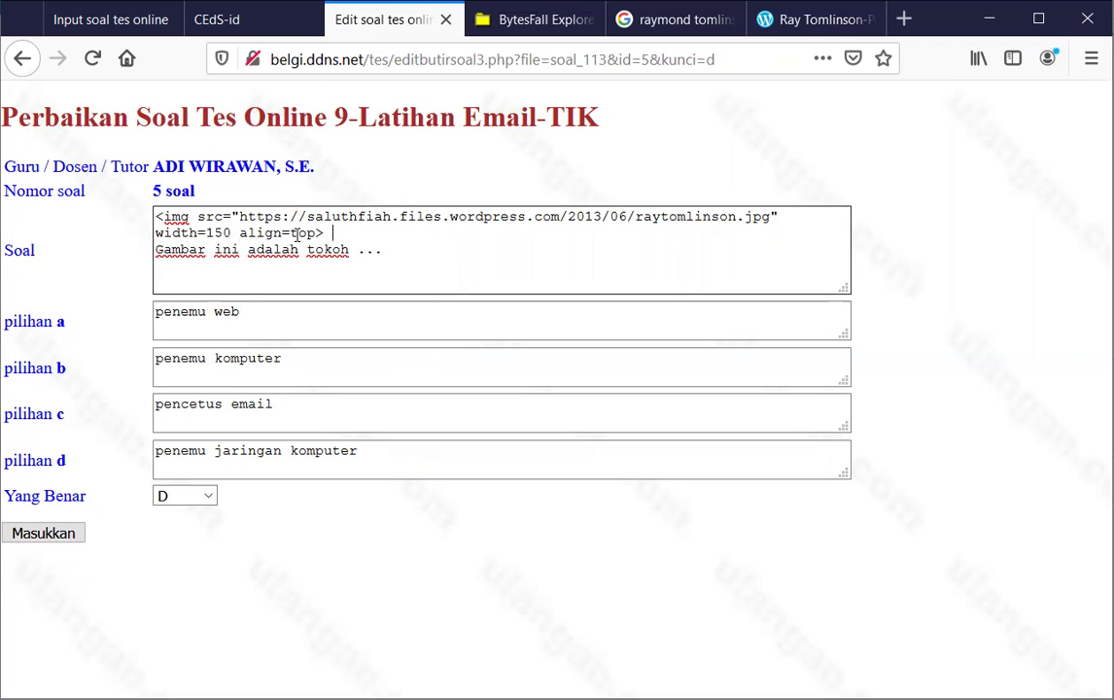
left_click_drag(291, 233, 316, 233)
type("right")
type("yang berna")
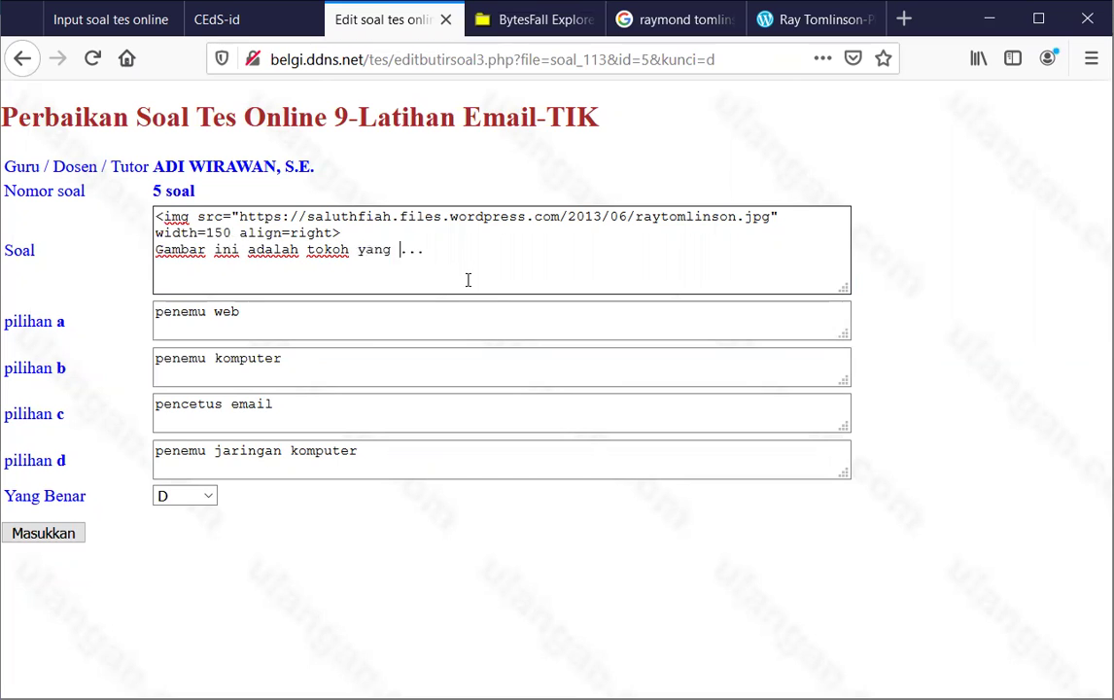
type("ma Ray")
type("mond To")
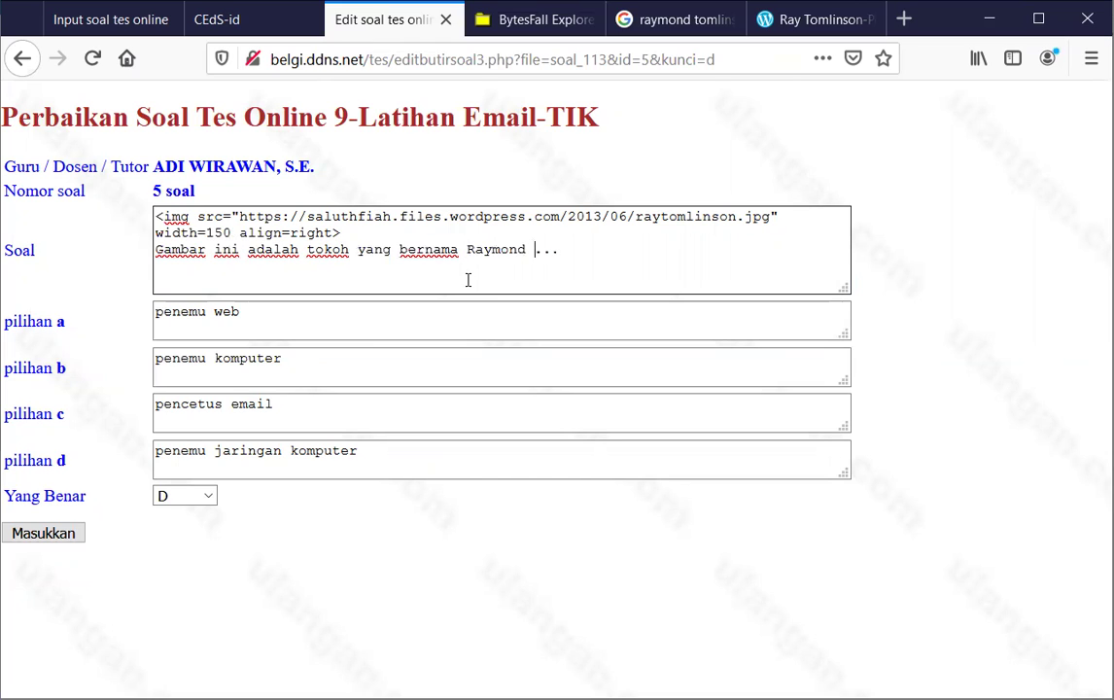
type("mlinson. di")
Type 'dia memberikan sumbangsih yang besar pada perkembangan teknologi informasi dewasa ini', fixing the typos
type("a ")
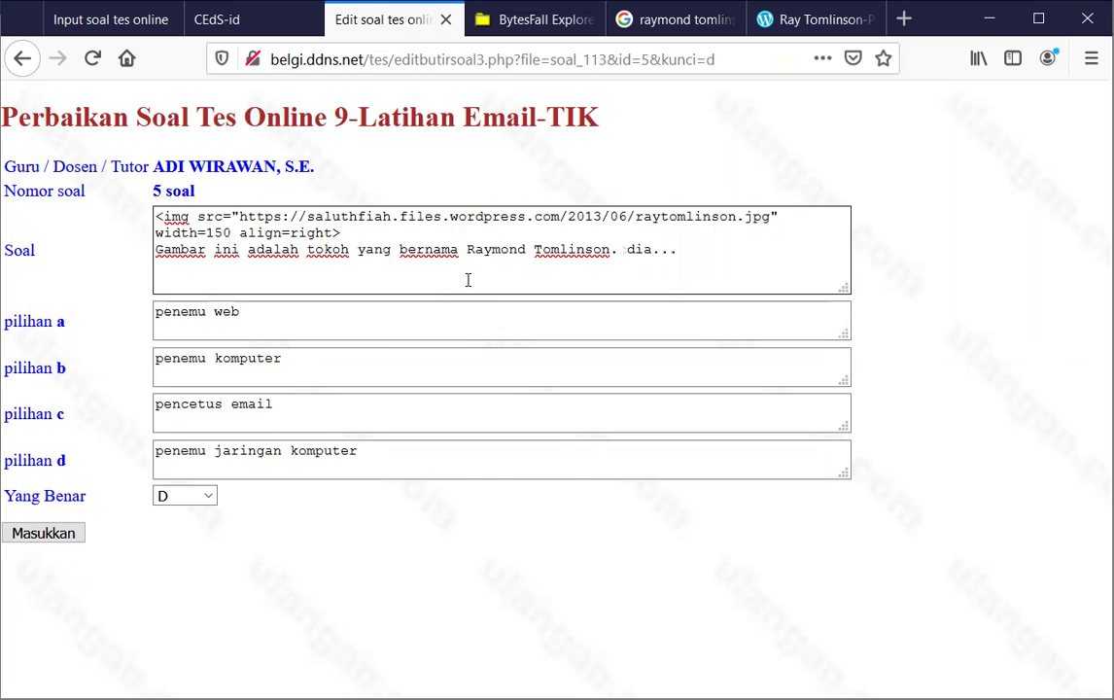
type("memberikan sumb")
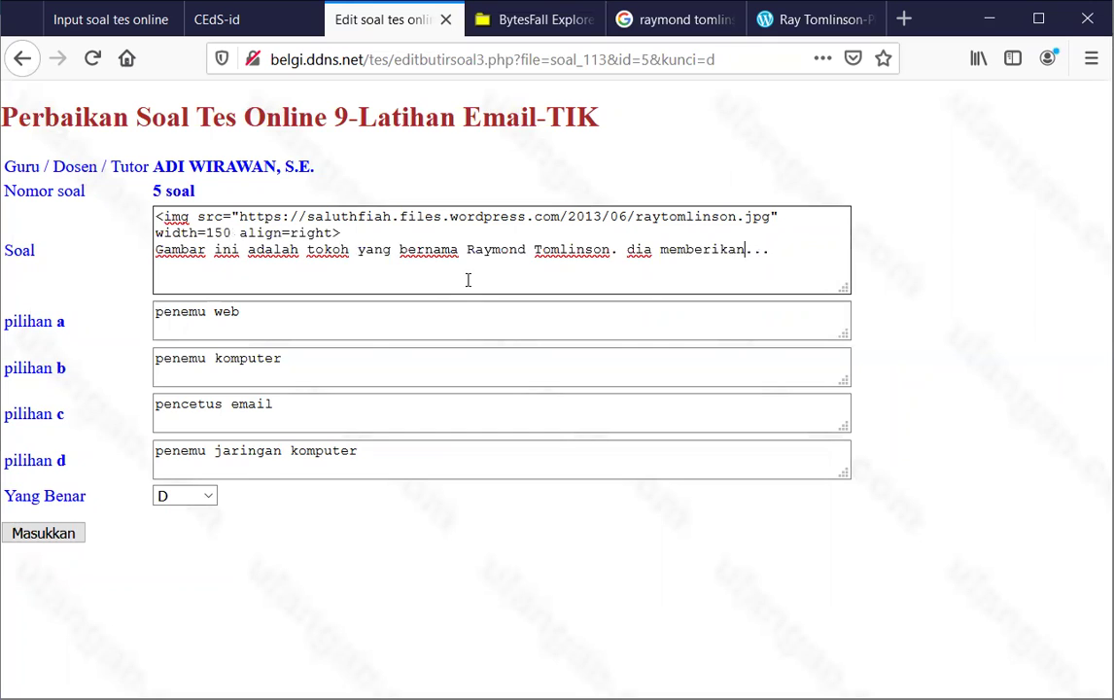
type("angsi")
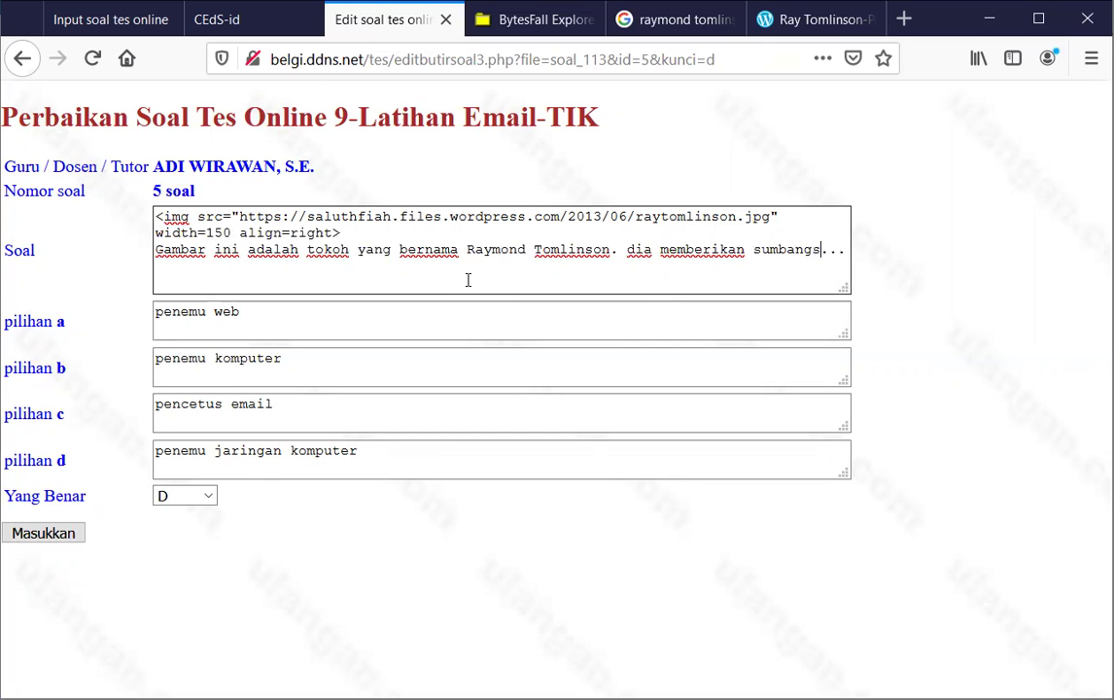
type("nh")
key("BackSpace")
key("BackSpace")
type("h yang besar ")
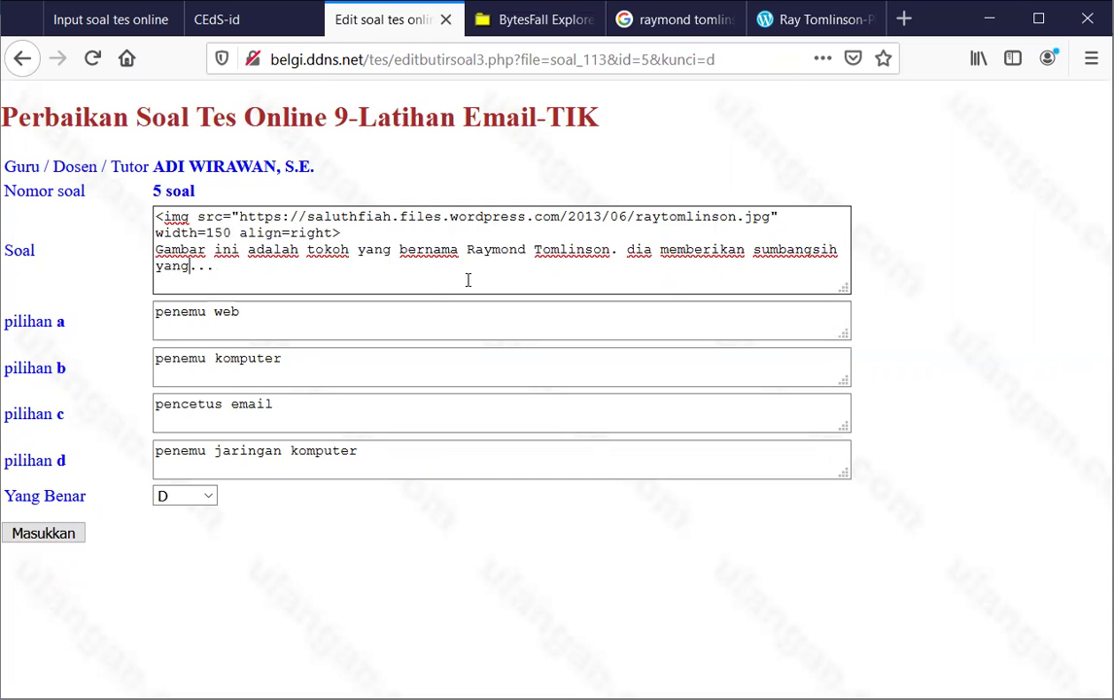
type("pada ")
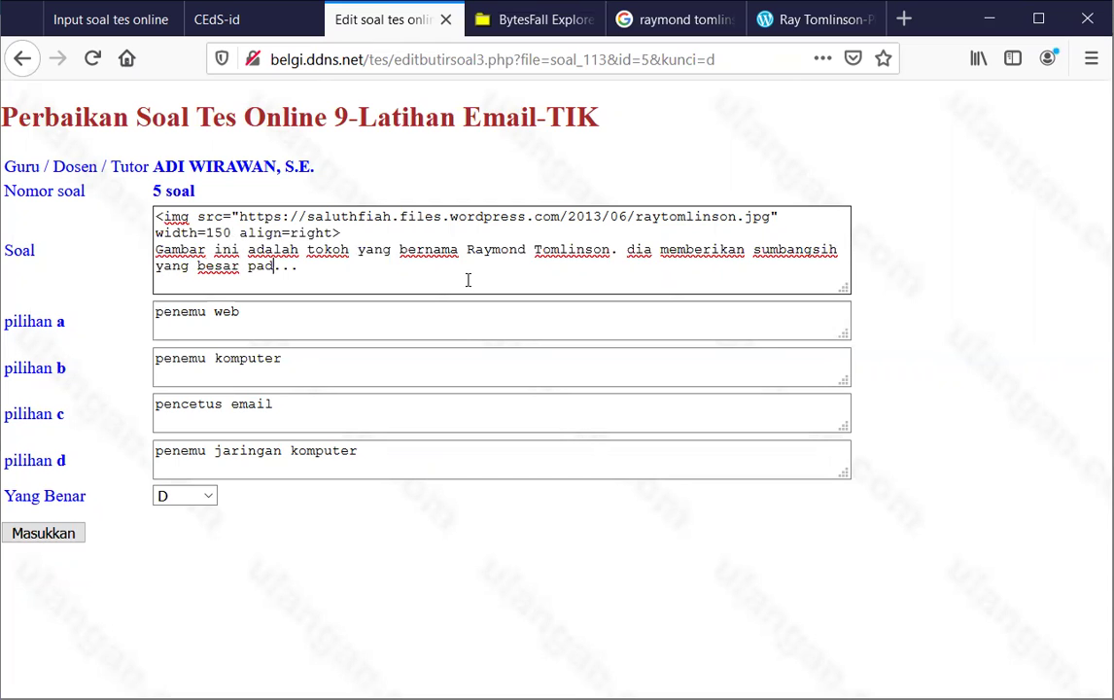
type("perkembangan")
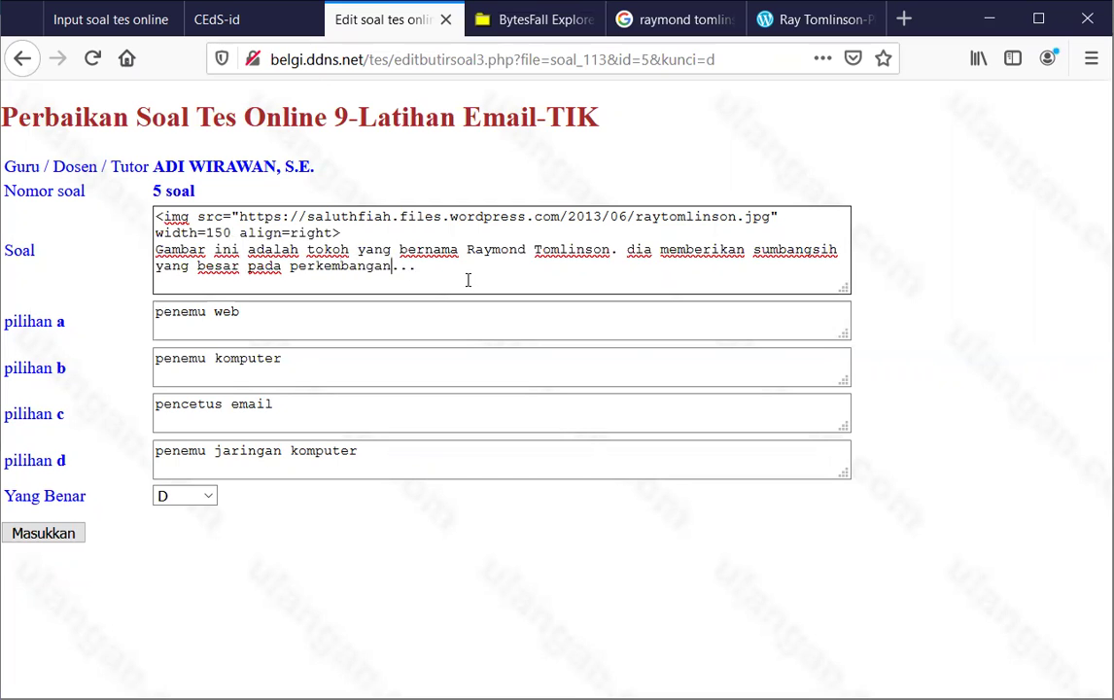
type(" teknolog")
type("i informa")
type("si ")
type("dewasa in")
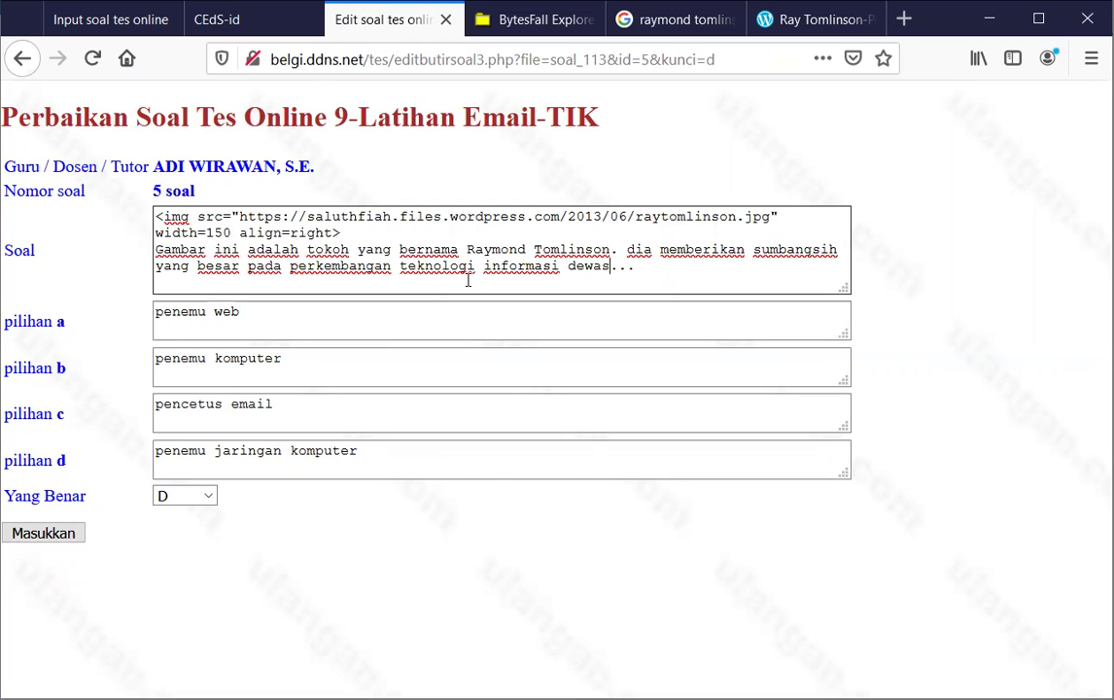
type("i")
On a new <br> line, add 'tanpa dia kita mungkin masih menggunakan surat yang ditulis di kertas untuk mengirim pesan yang jauh'
key("Return")
type("<")
type("tanpa di")
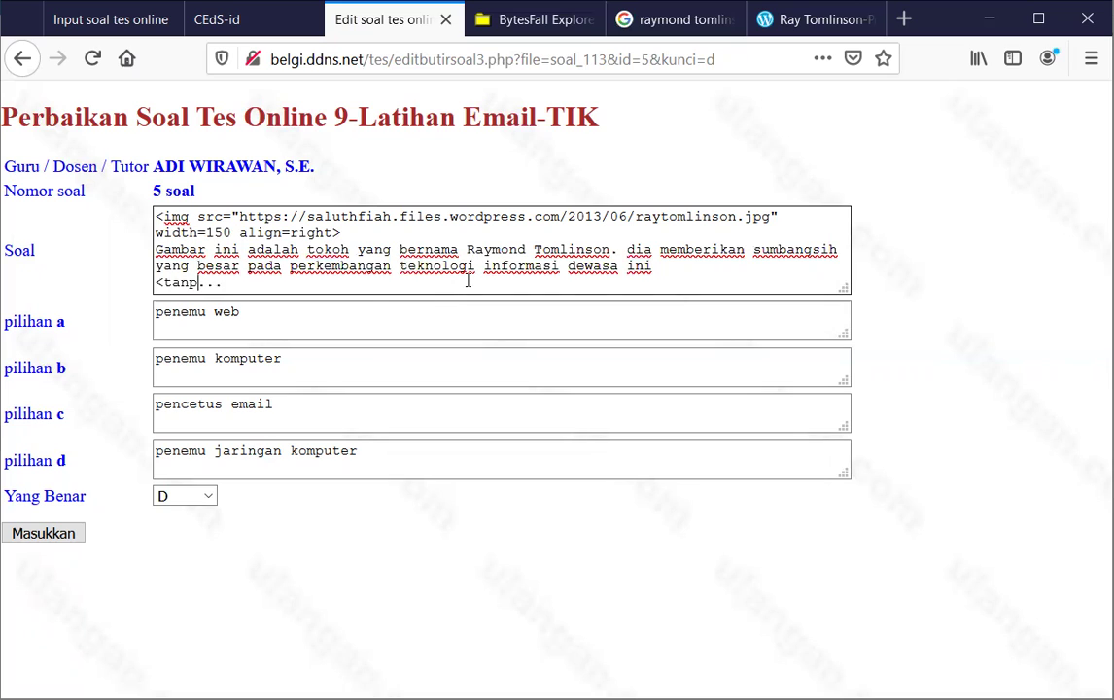
key("BackSpace")
key("BackSpace")
key("BackSpace")
key("BackSpace")
key("BackSpace")
key("BackSpace")
key("BackSpace")
type("br> tanpa dia ")
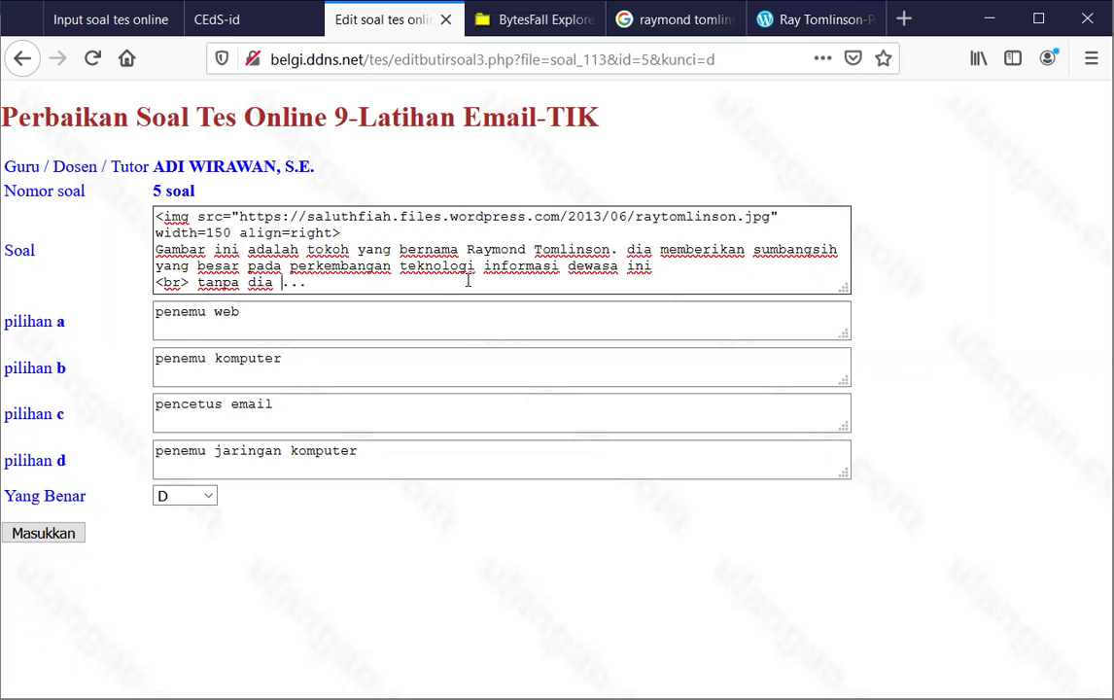
type("kita tidak bisa")
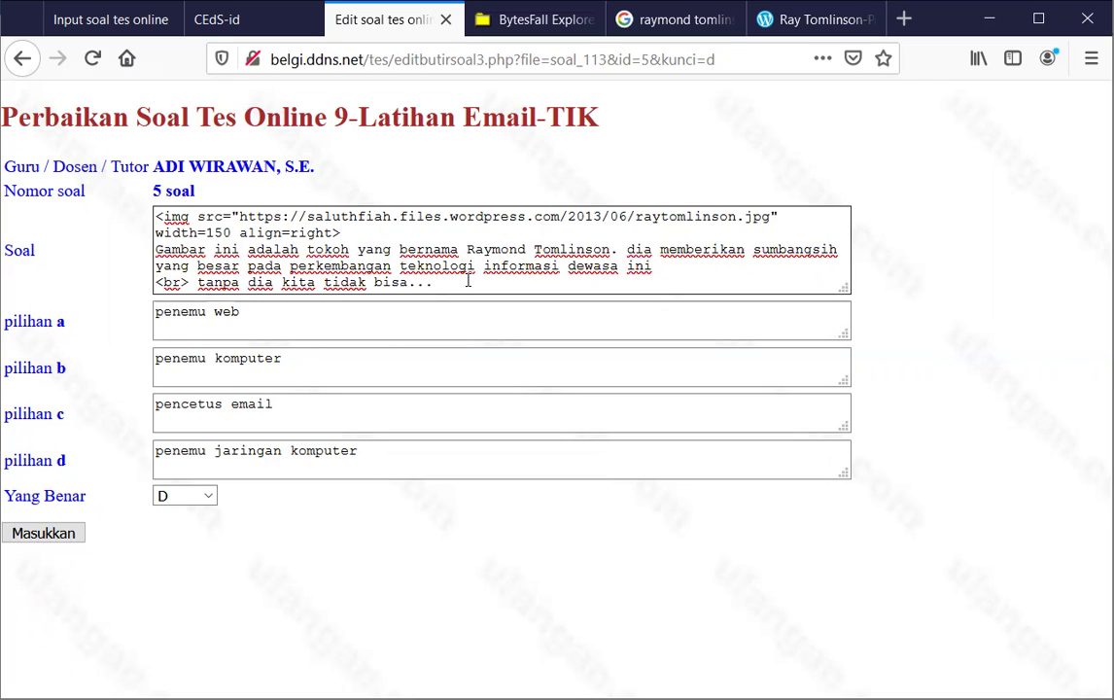
type(" menikmati")
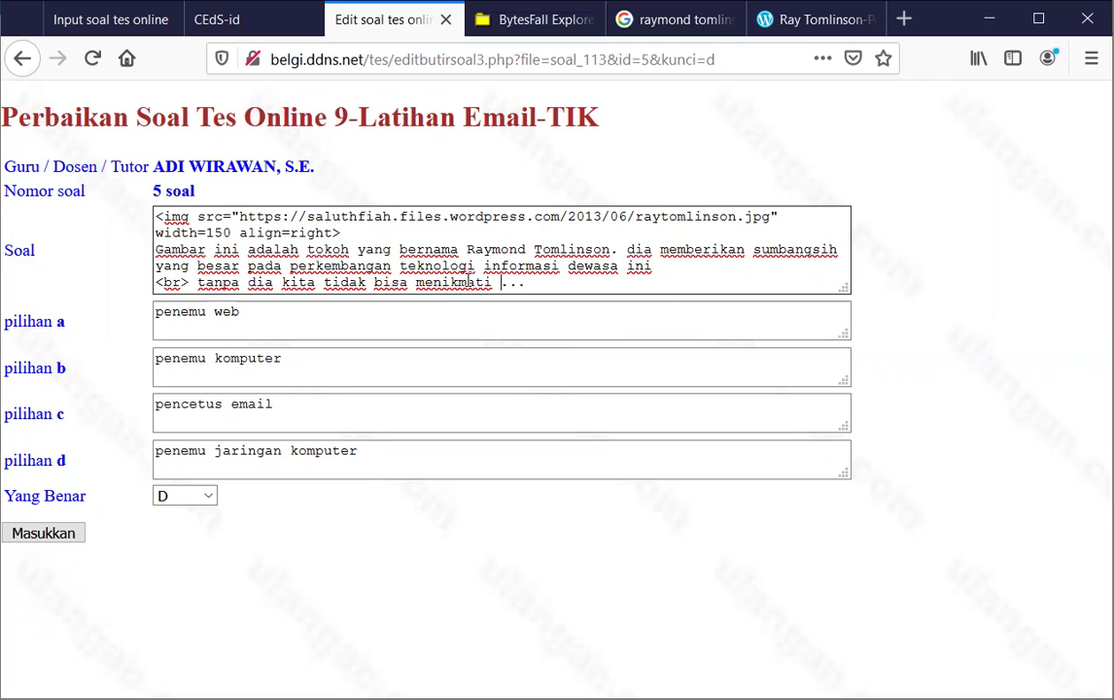
key("ctrl+shift+Left")
key("ctrl+shift+Left")
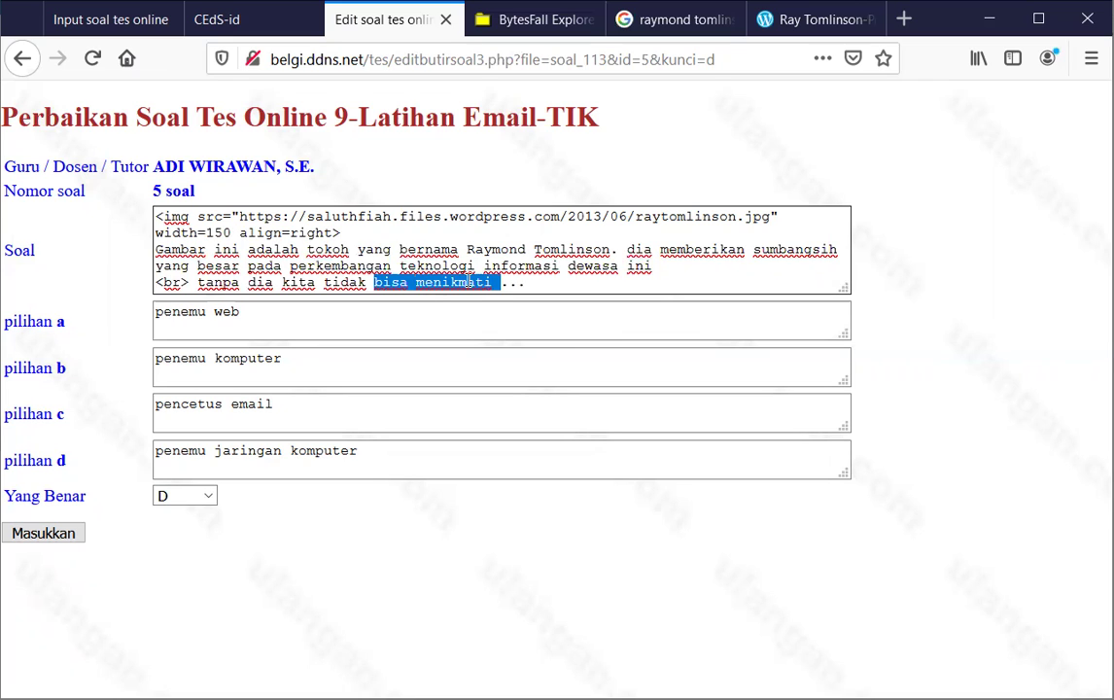
key("ctrl+shift+Left")
type("mungkin ma")
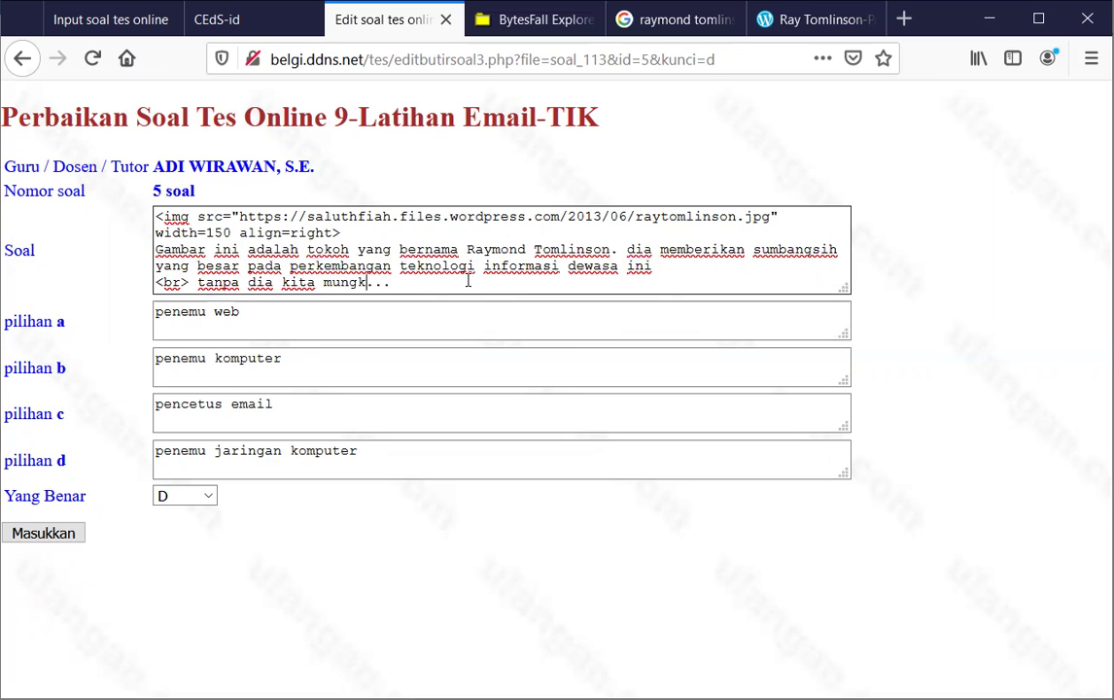
type("sih mengguna")
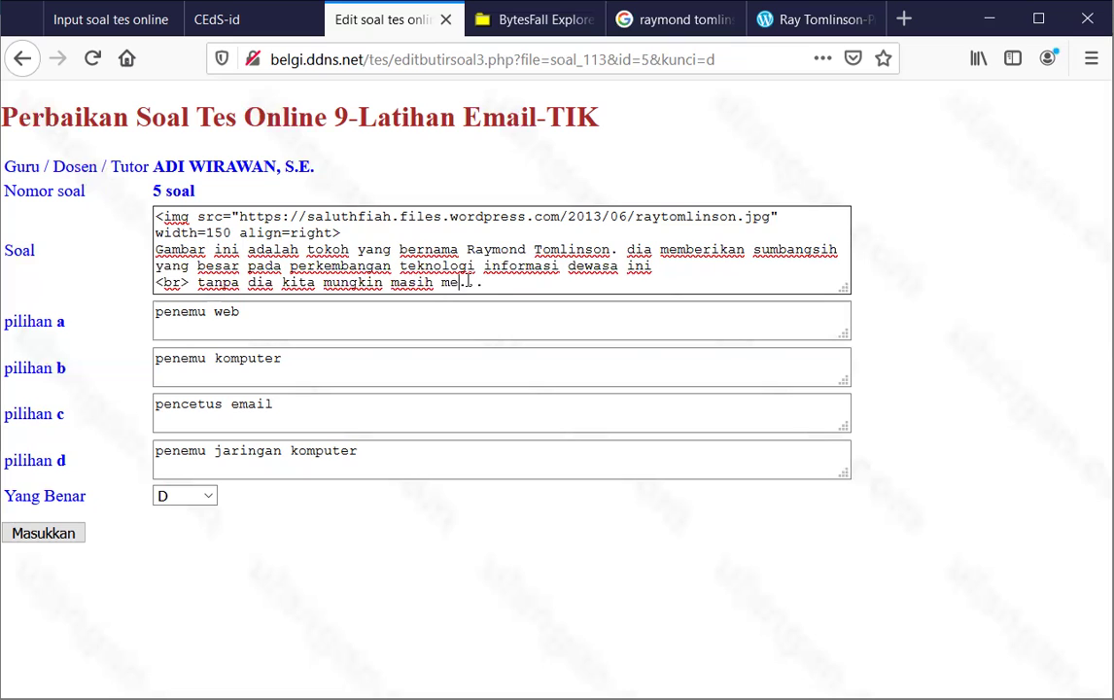
type("kan ")
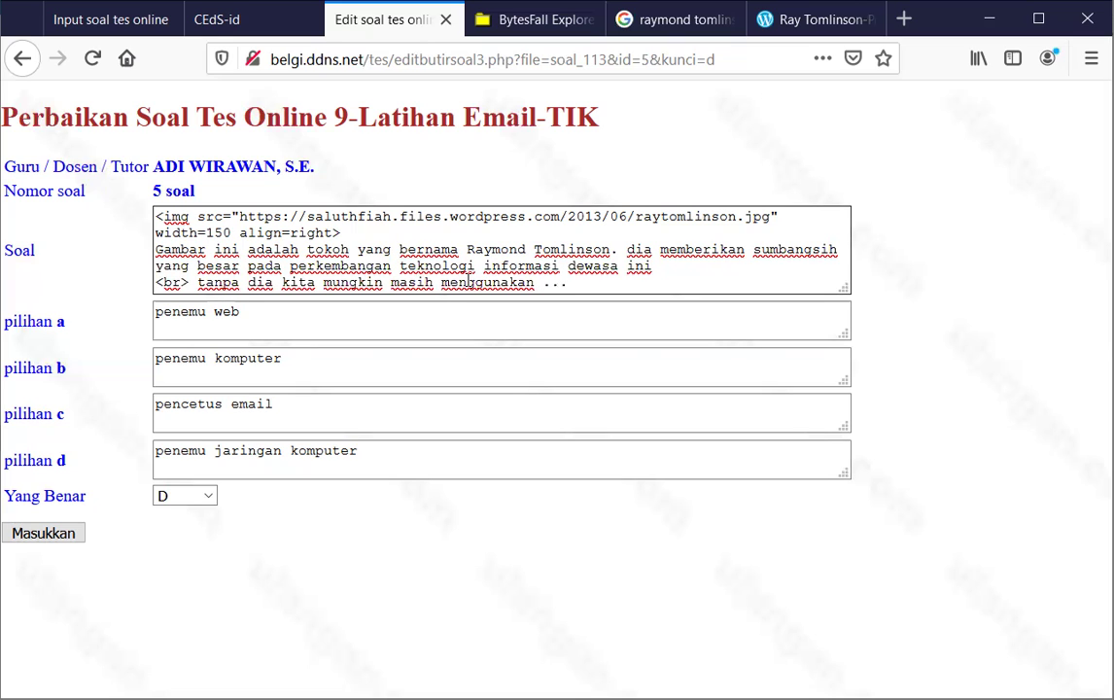
type("surat yang ditulis")
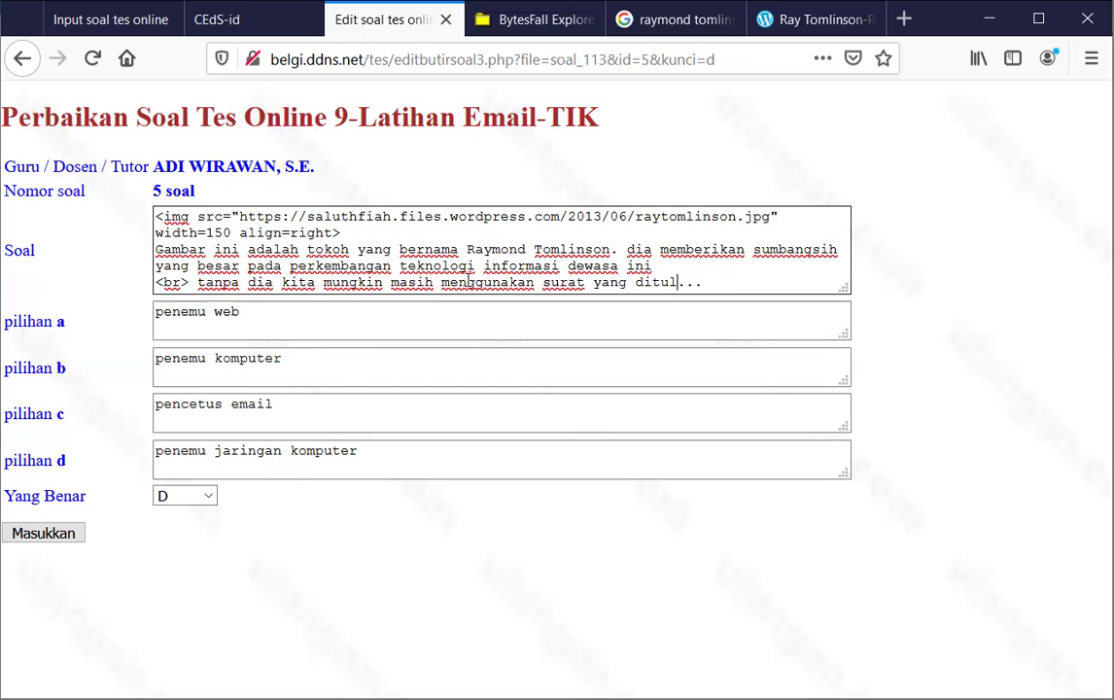
type(" di kertas ")
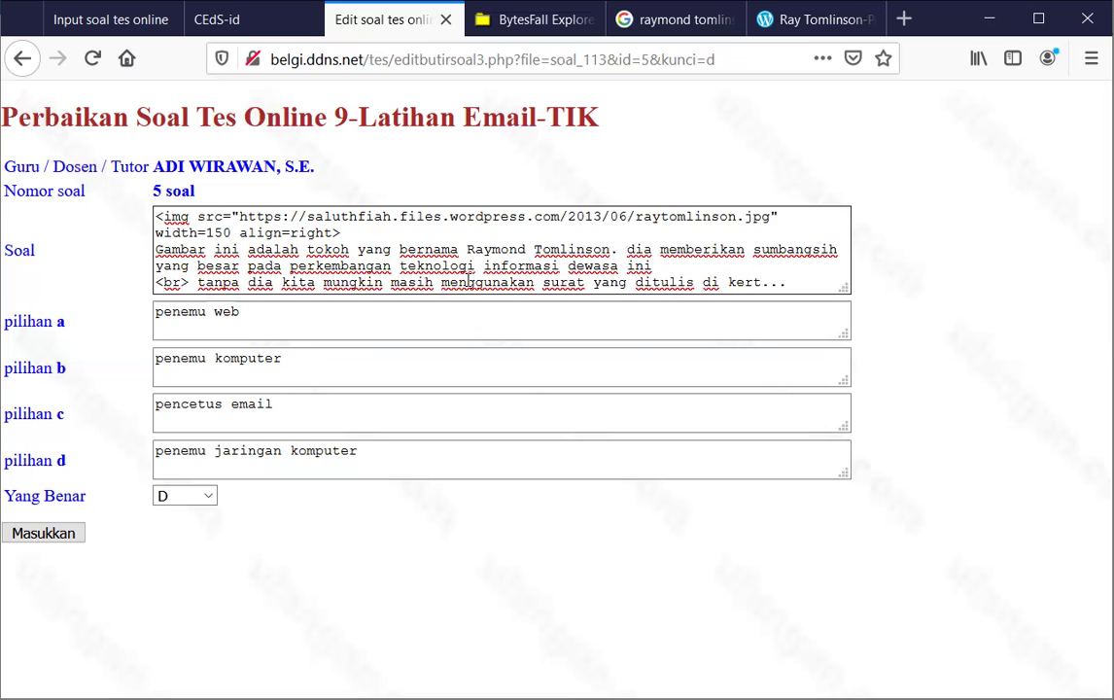
type("untuk ")
type("me")
type("ngirim pes")
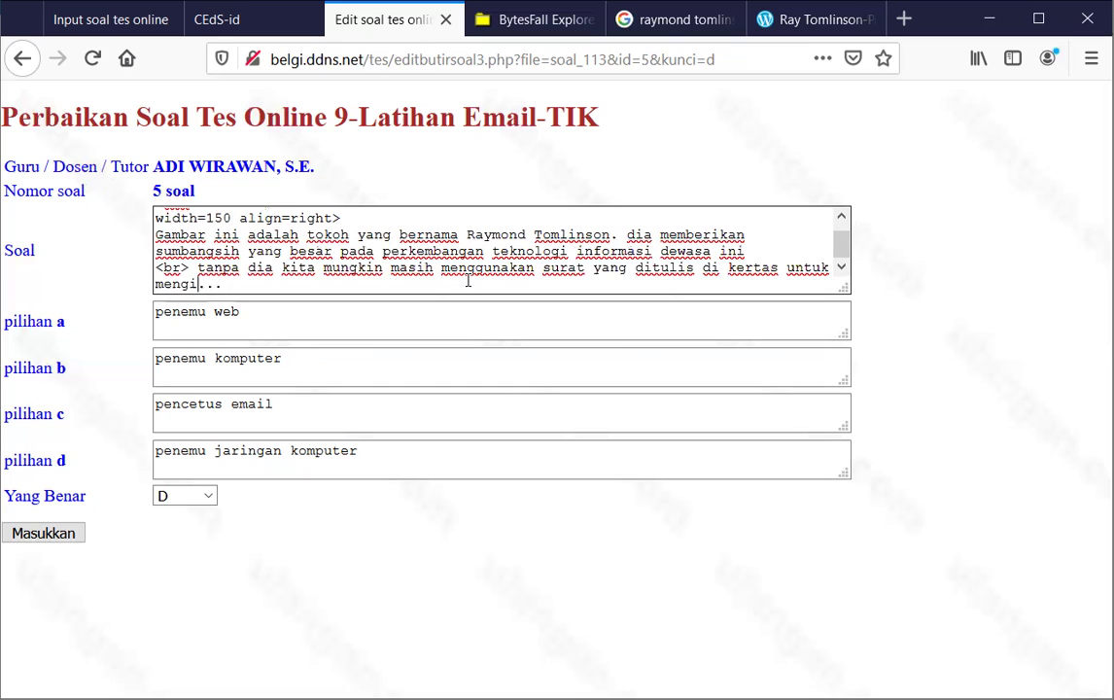
type("an yang ")
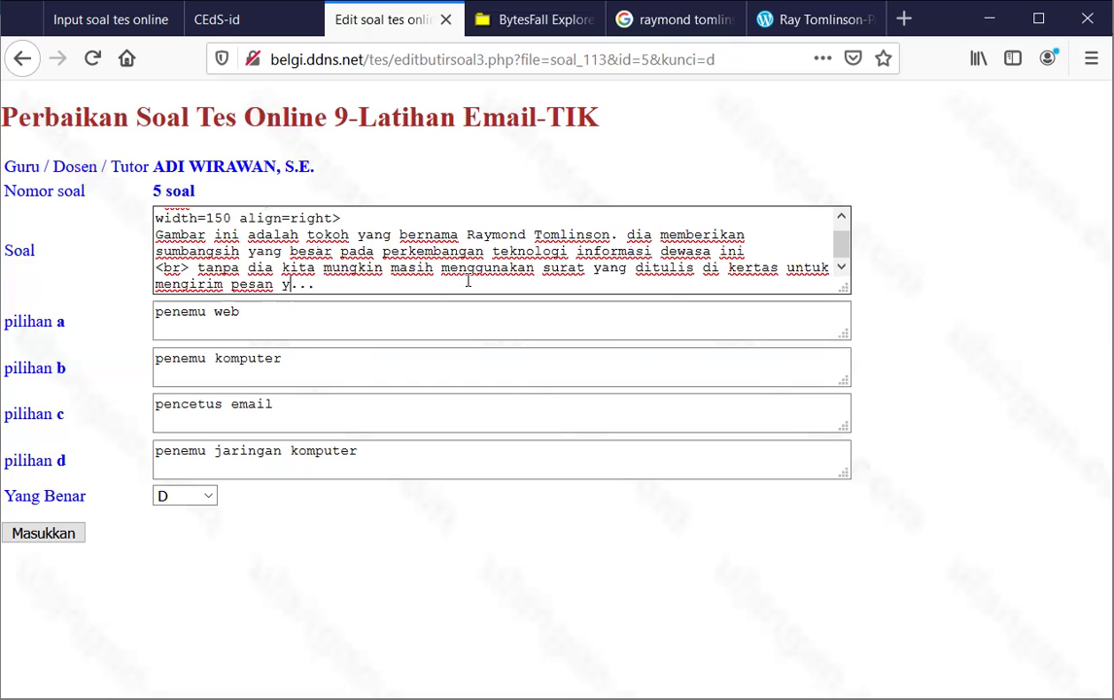
type("jauh")
scroll(250, 239, "up", 1)
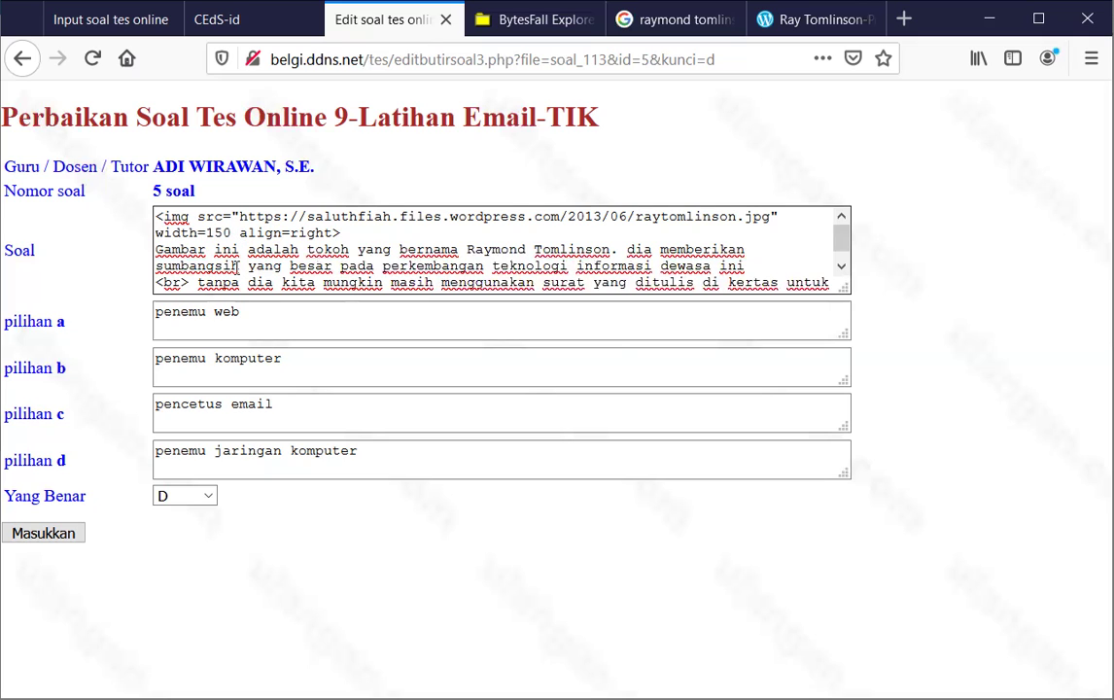
Set question 5's correct answer to C, save it, and review it in the question list
left_click(209, 497)
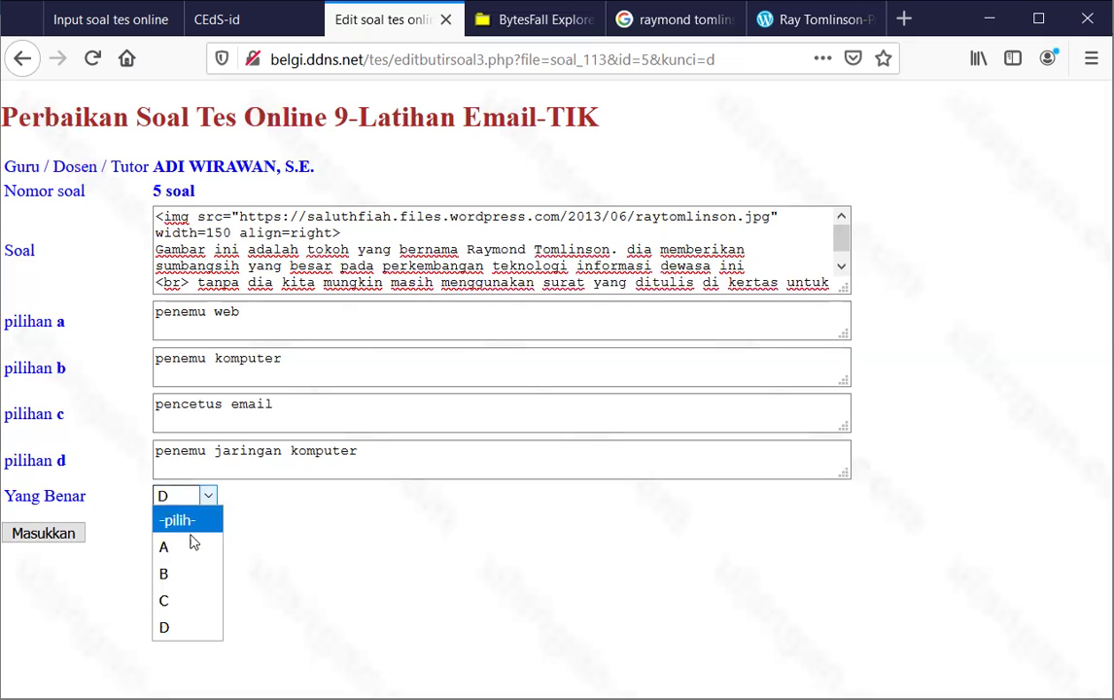
left_click(174, 596)
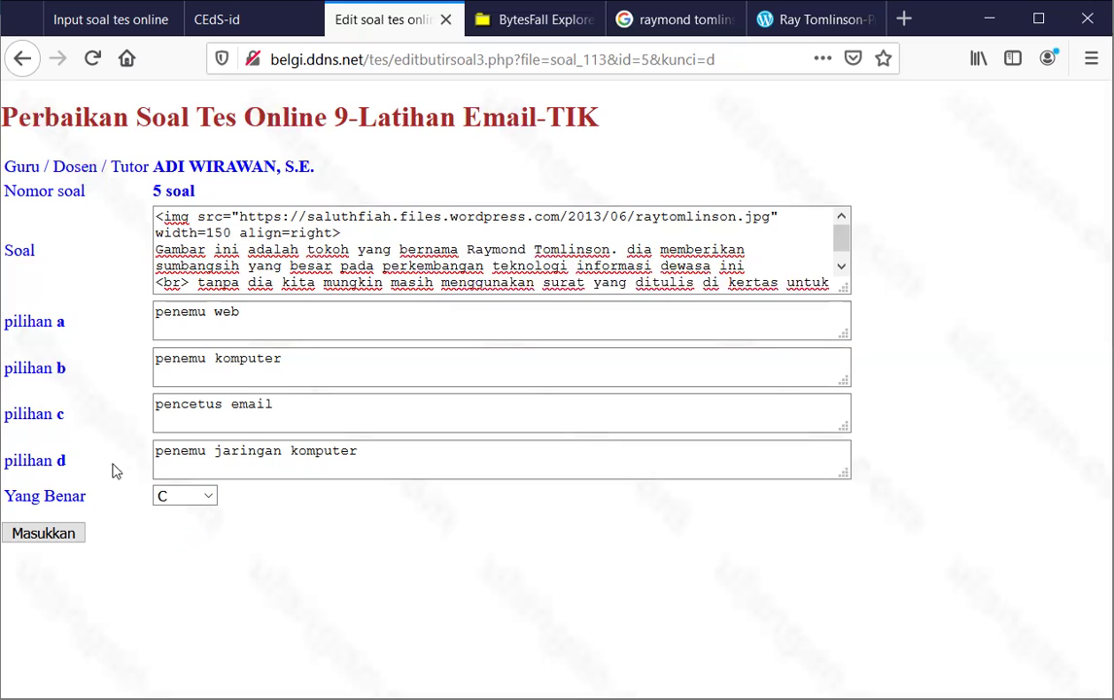
left_click(34, 535)
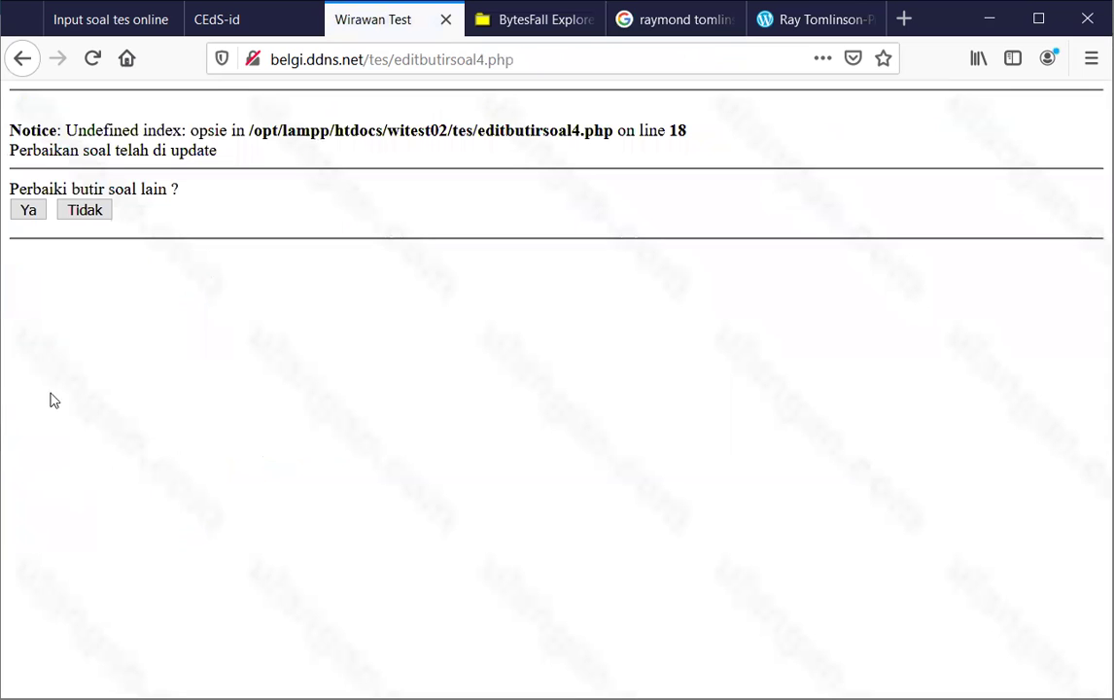
left_click(29, 216)
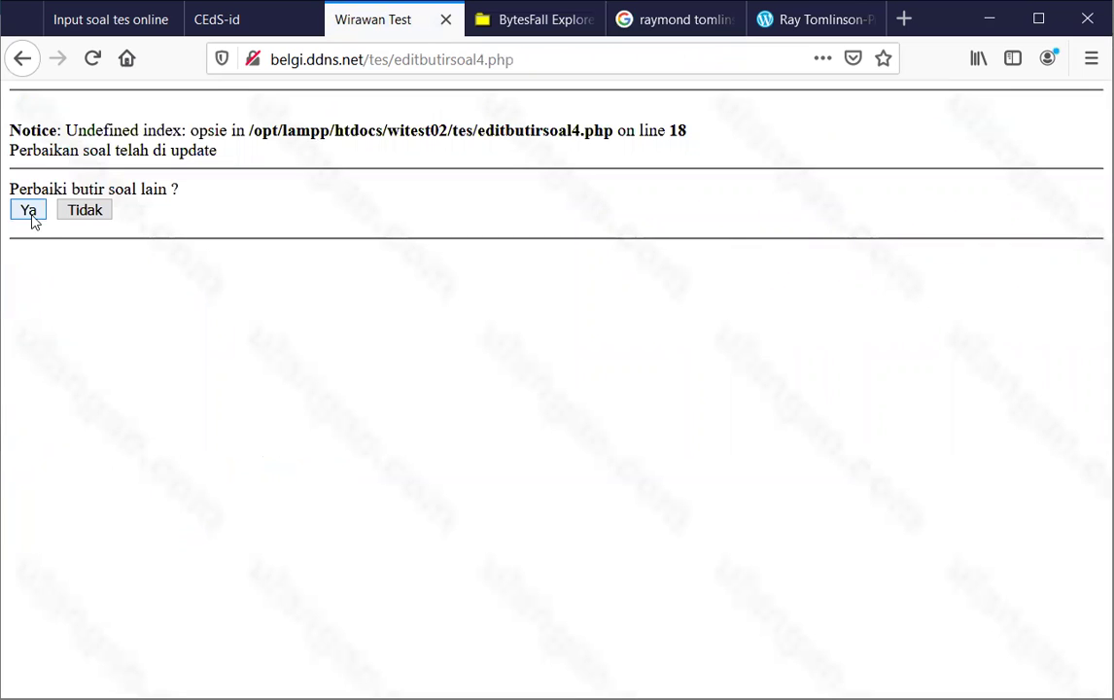
scroll(59, 311, "down", 3)
scroll(61, 331, "down", 2)
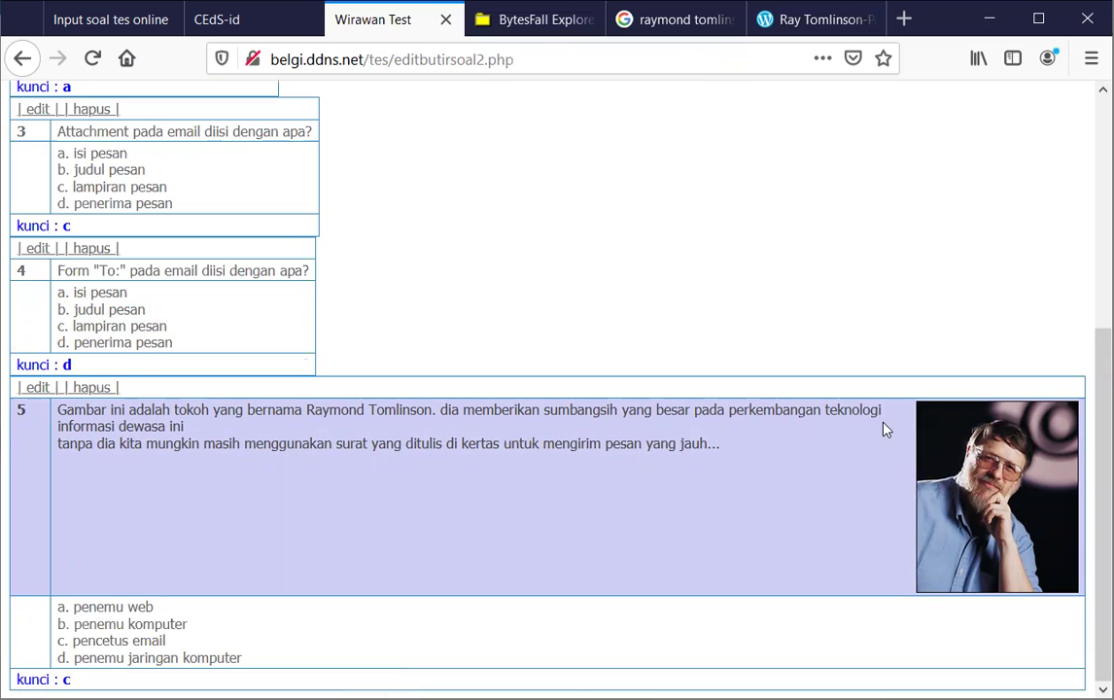
Change question 5's image to width 300 and align=left, save, and check the question list
left_click(39, 389)
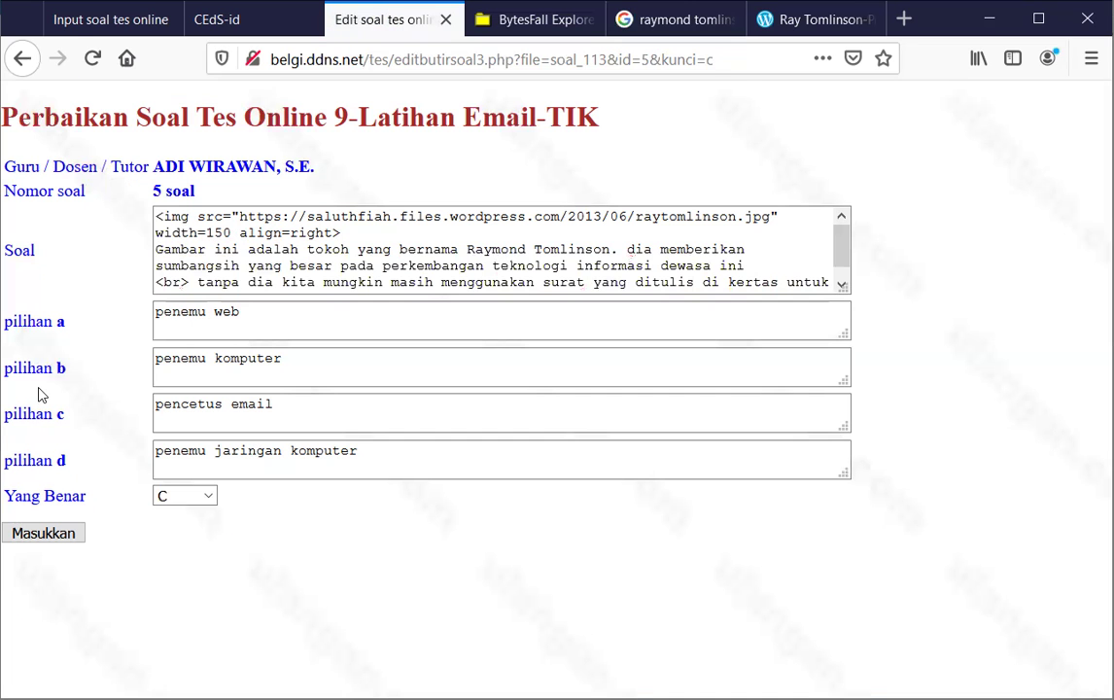
left_click(207, 231)
double_click(222, 232)
type("3000")
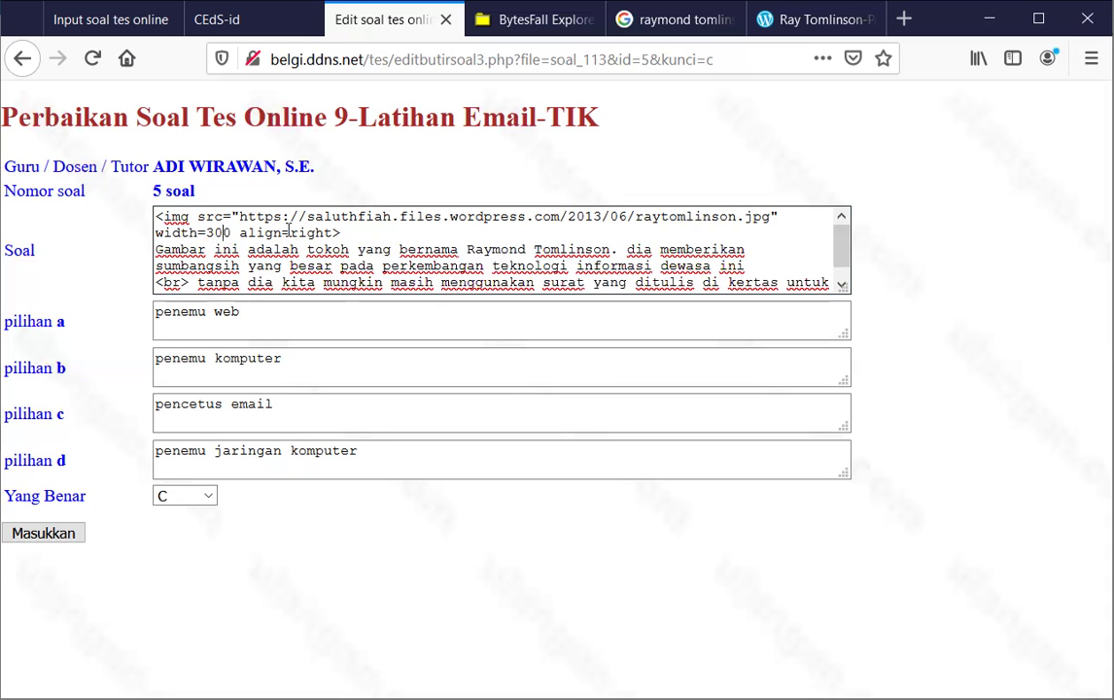
left_click_drag(290, 232, 331, 233)
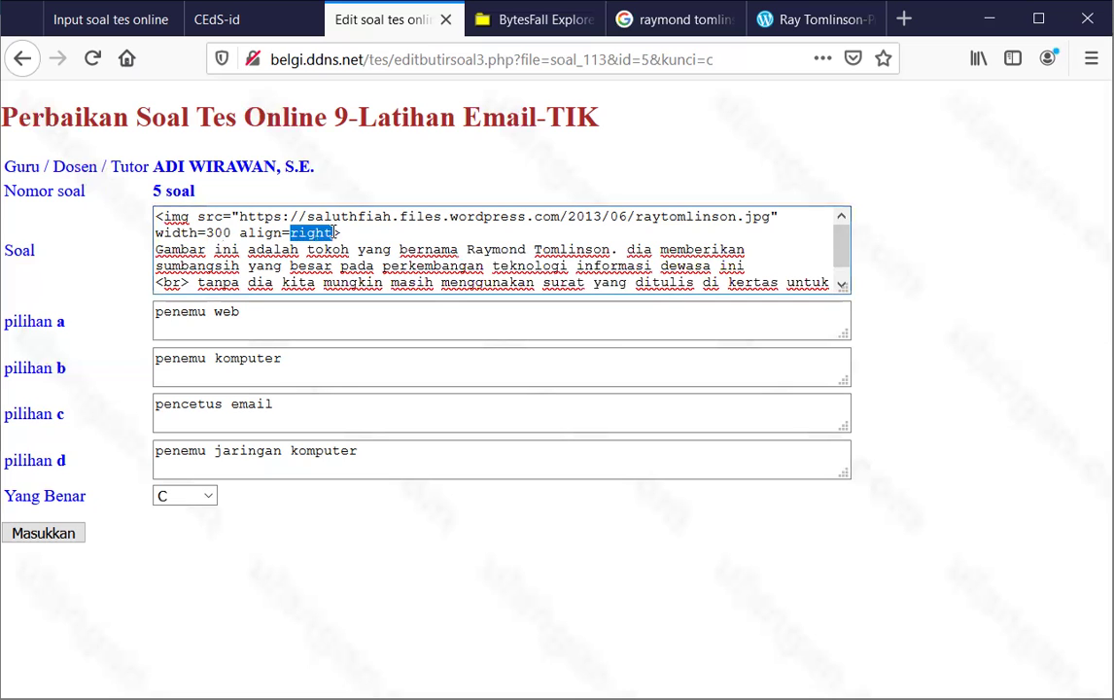
type("left")
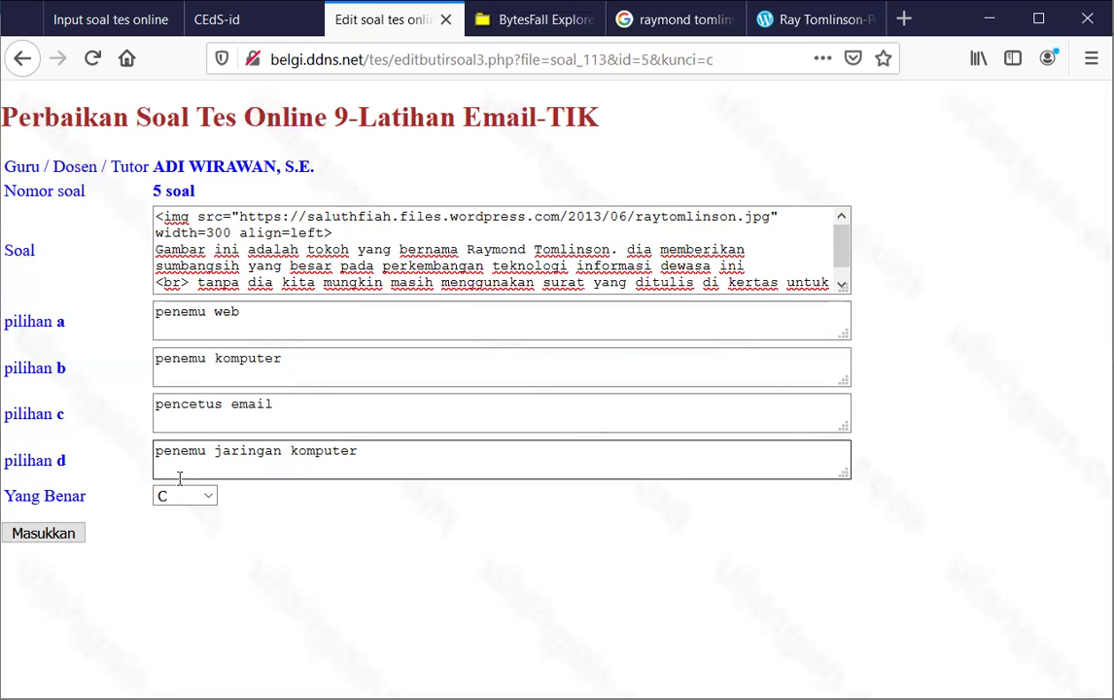
left_click(21, 534)
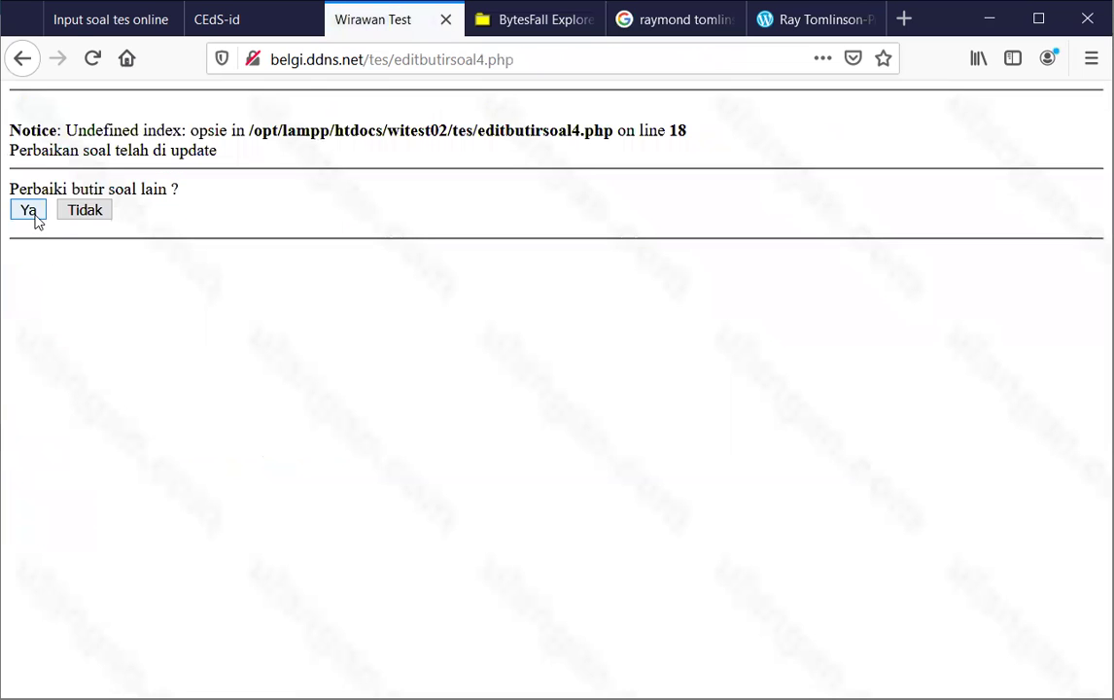
left_click(29, 209)
scroll(240, 349, "down", 6)
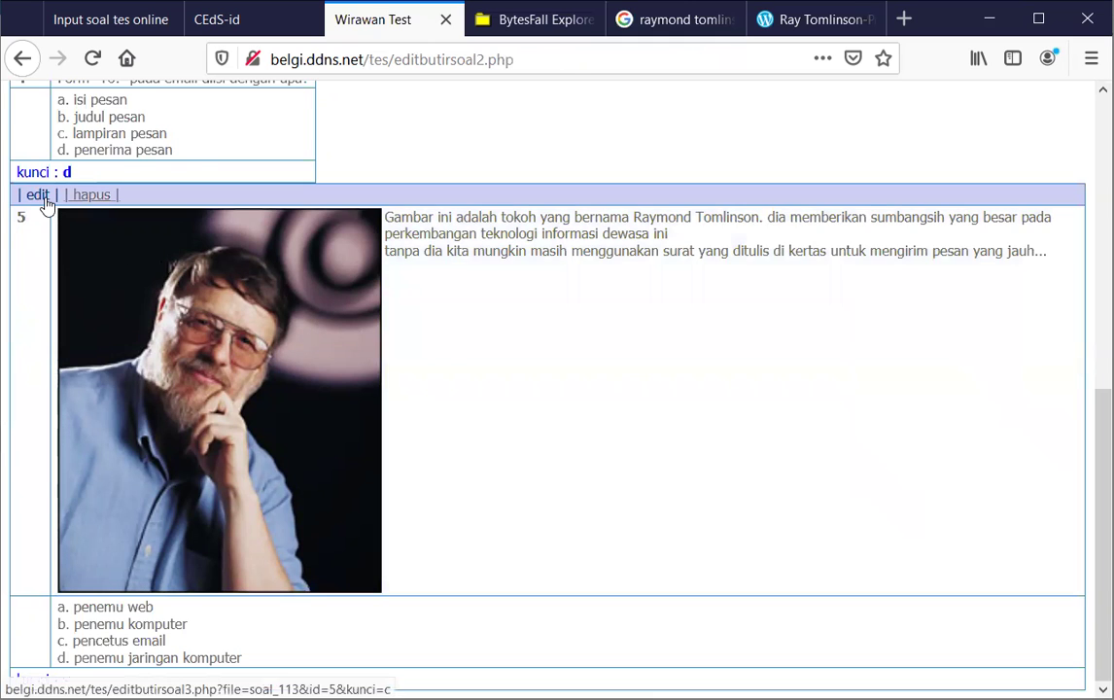
Reduce question 5's image width from 300 to 100, save, and check it in the list
left_click(40, 195)
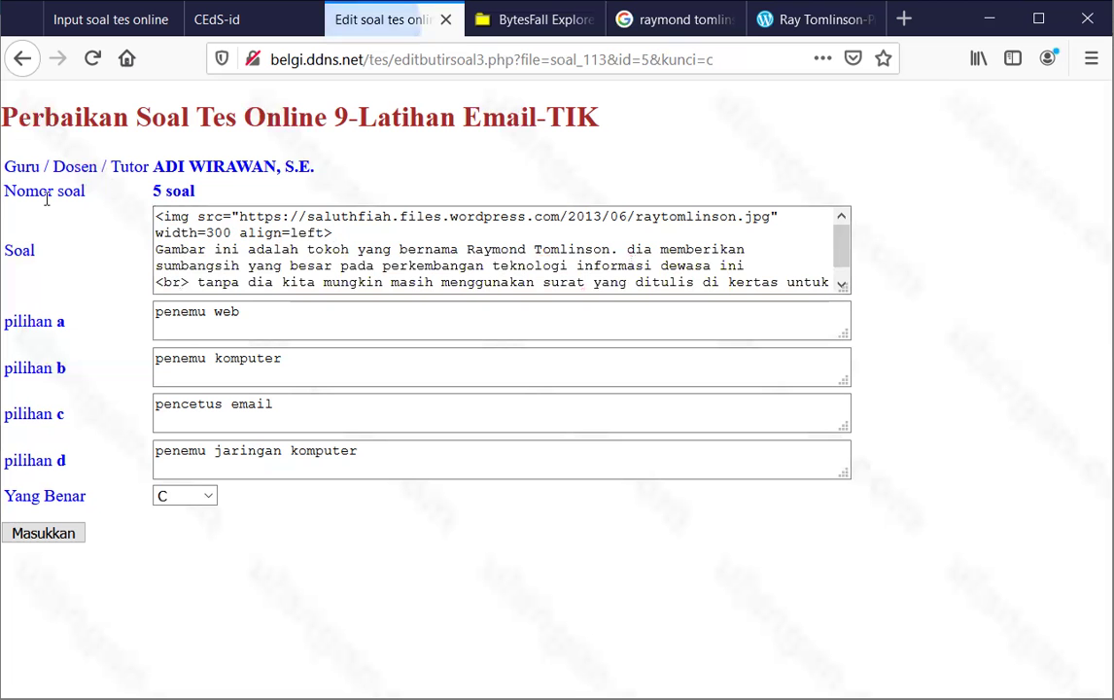
left_click(205, 234)
left_click_drag(205, 234, 213, 233)
type("1")
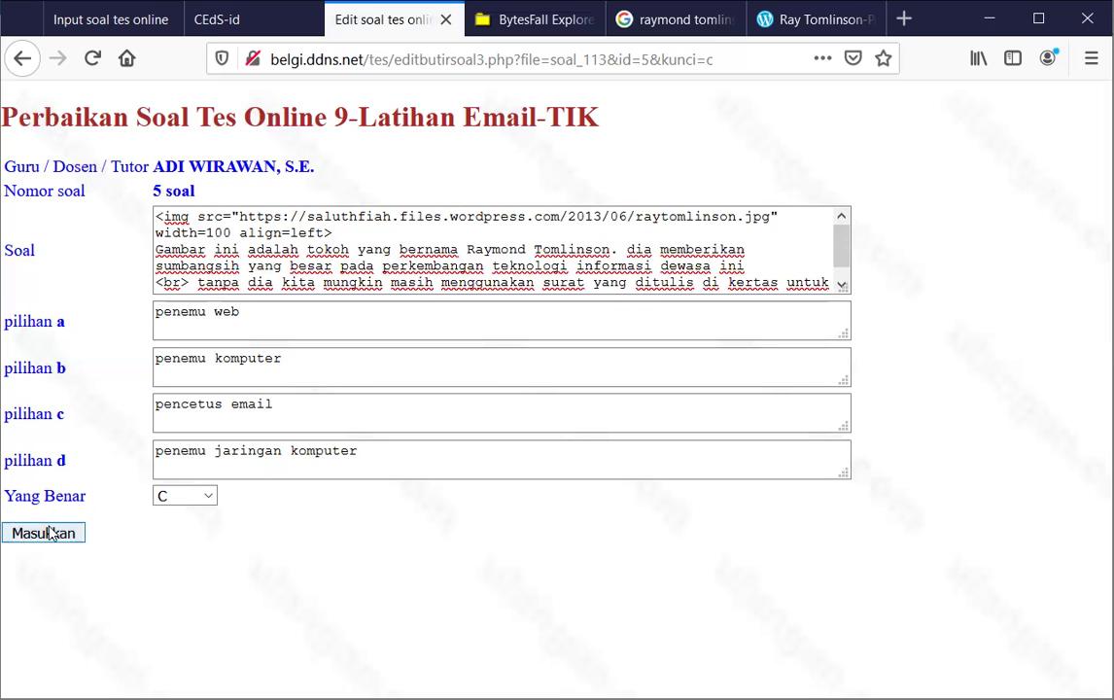
left_click(51, 534)
left_click(25, 204)
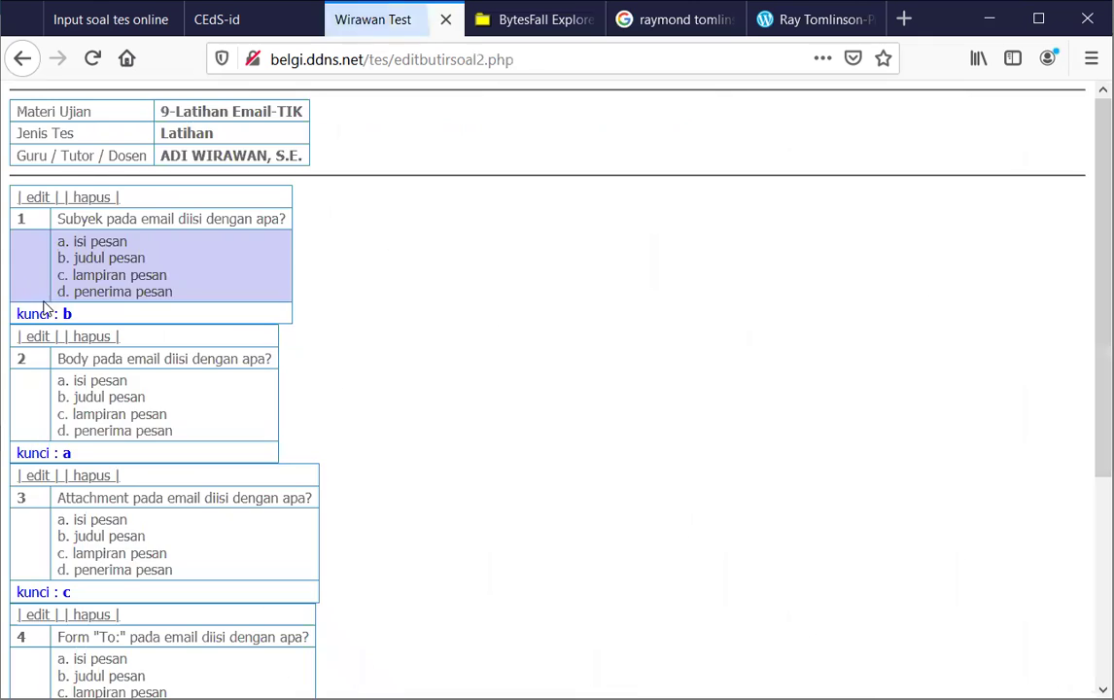
scroll(193, 413, "down", 5)
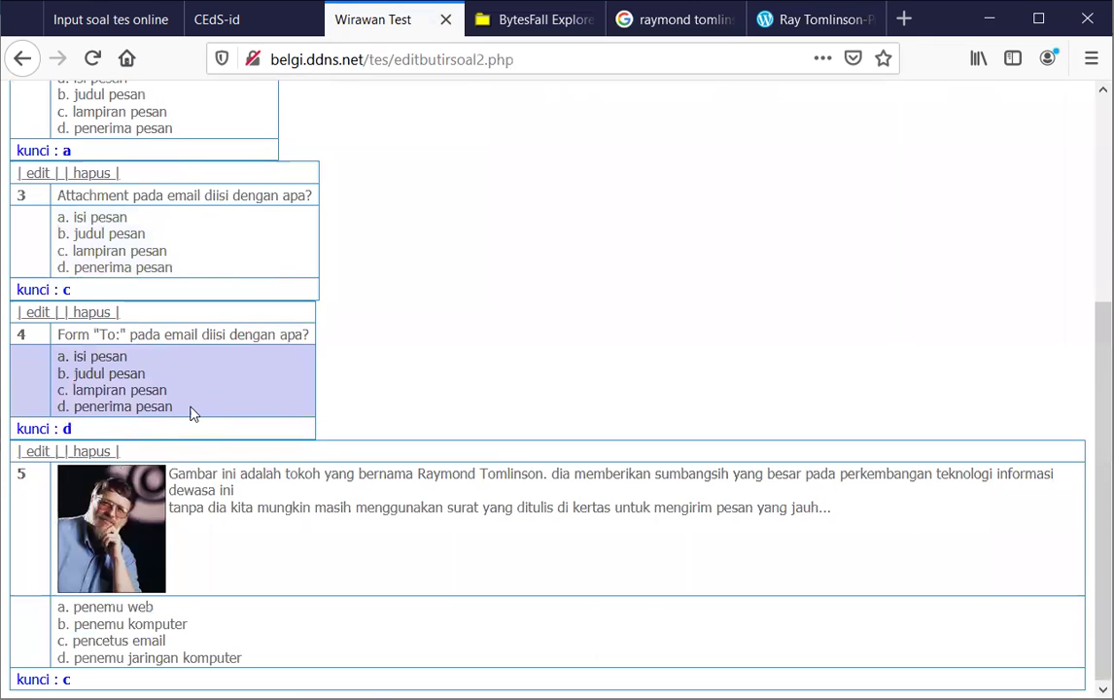